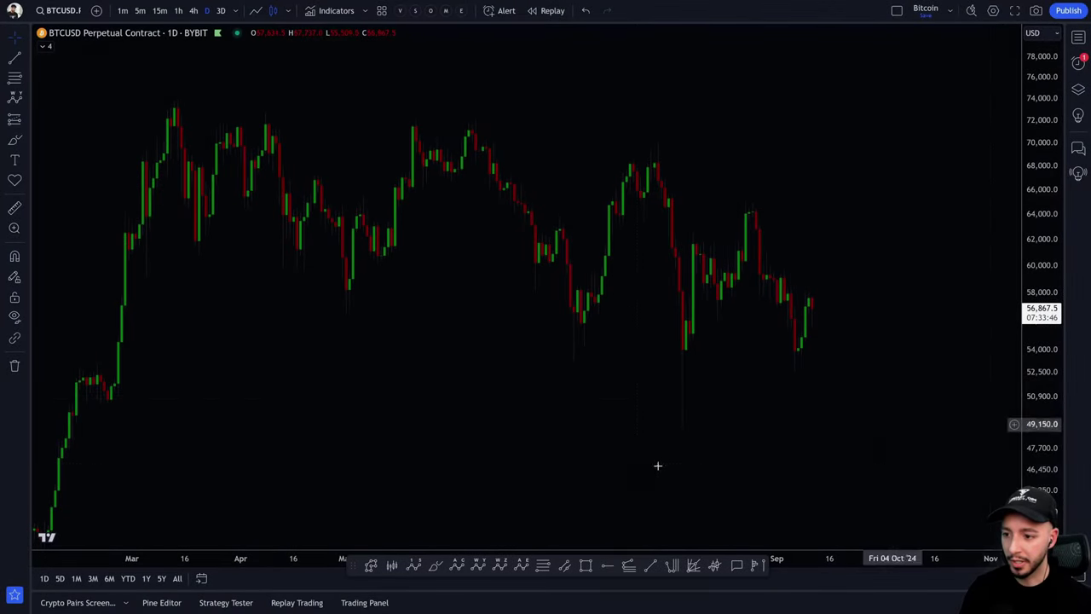
Mark the last two major swing highs and the two swing lows with small curved brush arrows
drag(629, 158, 665, 148)
drag(723, 209, 759, 206)
drag(672, 400, 706, 408)
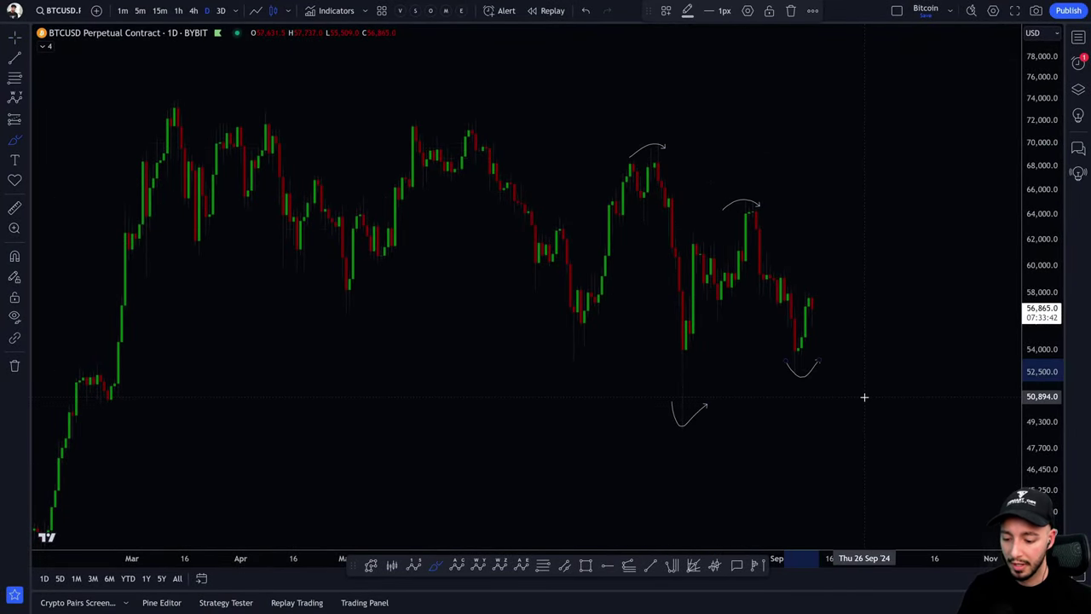
Delete the curved brush arrows at the swing highs and lows
key(Delete)
click(755, 208)
key(Delete)
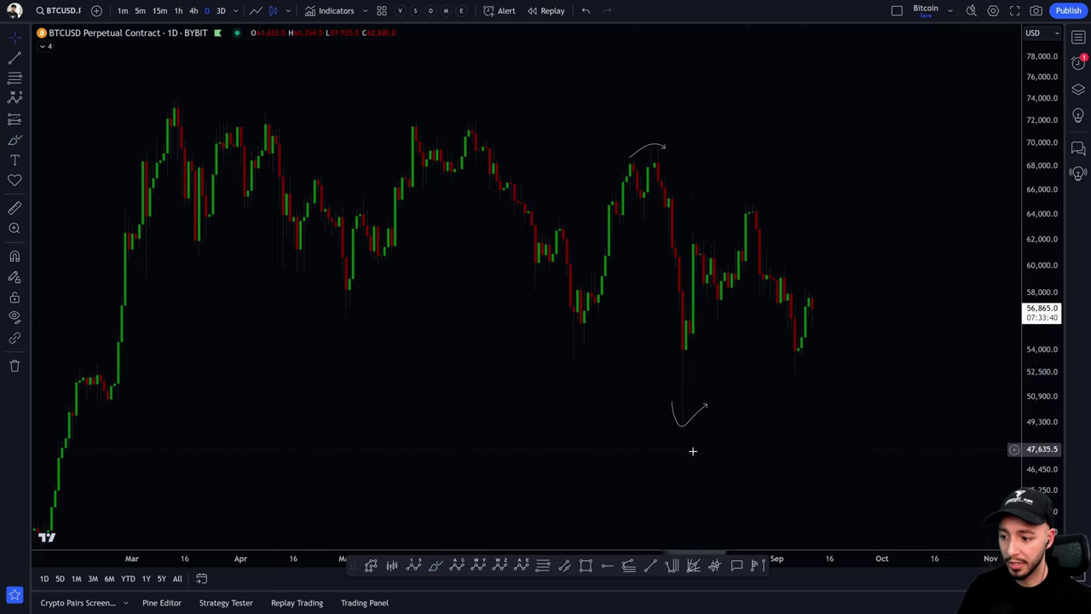
click(700, 412)
key(Delete)
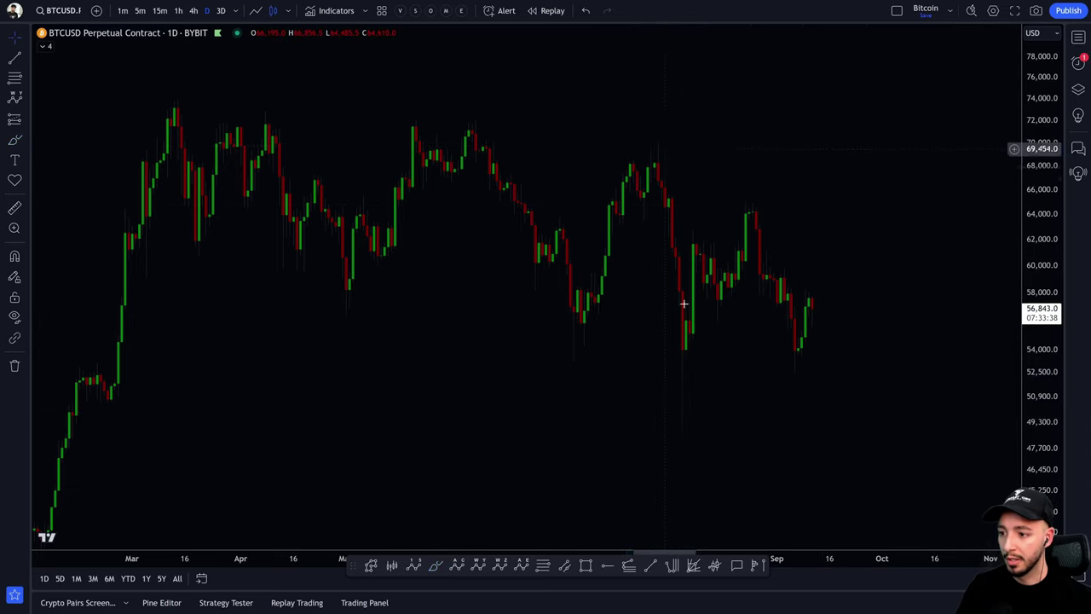
Draw converging trend lines along the late-July and August highs from about 70,250 and along the August and September lows
click(653, 141)
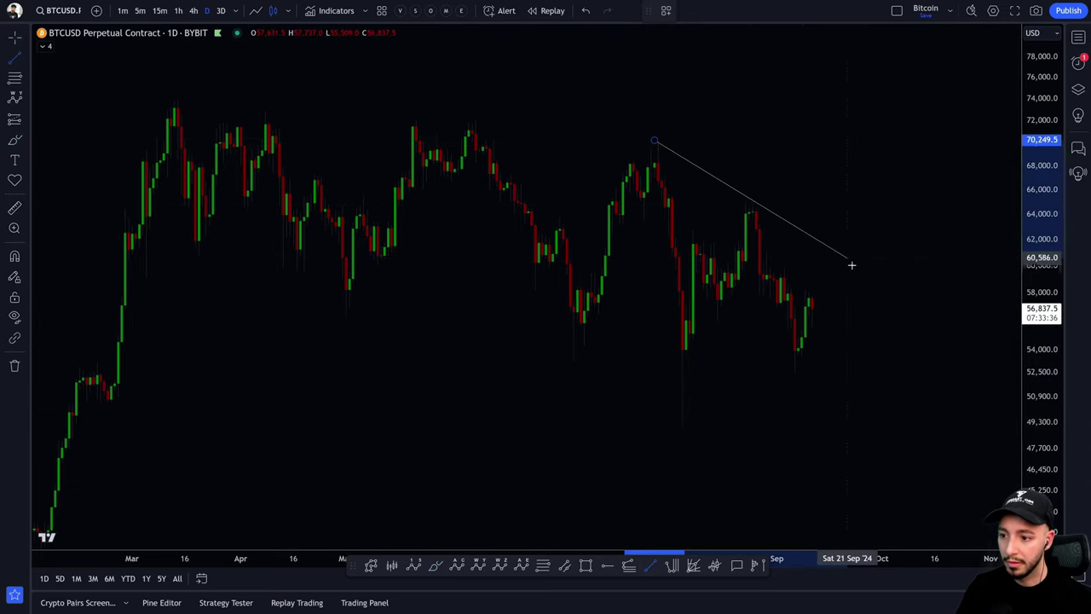
click(895, 287)
click(651, 566)
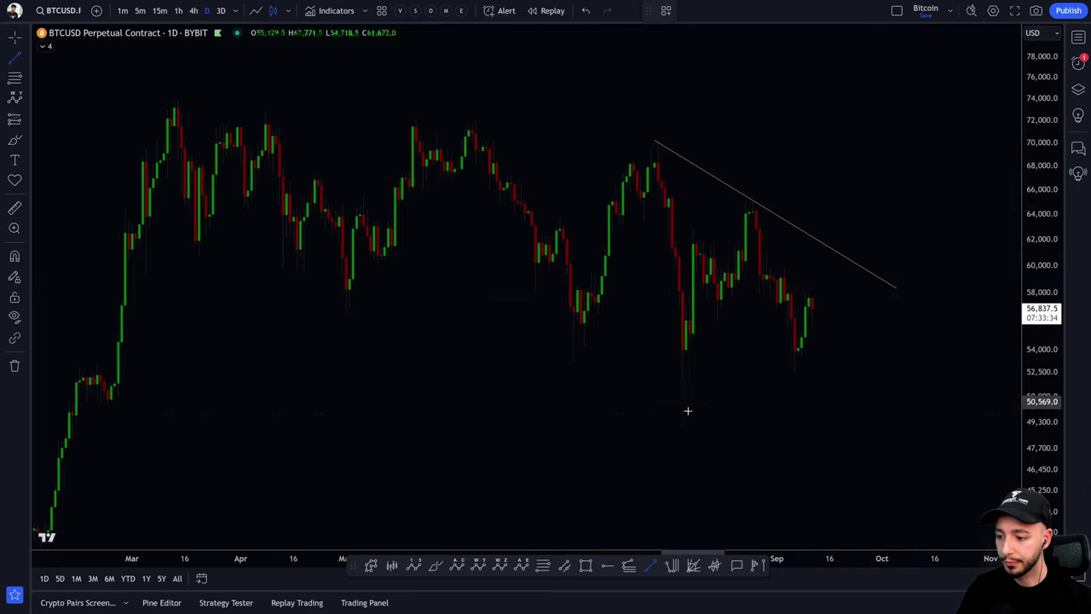
click(682, 427)
click(891, 321)
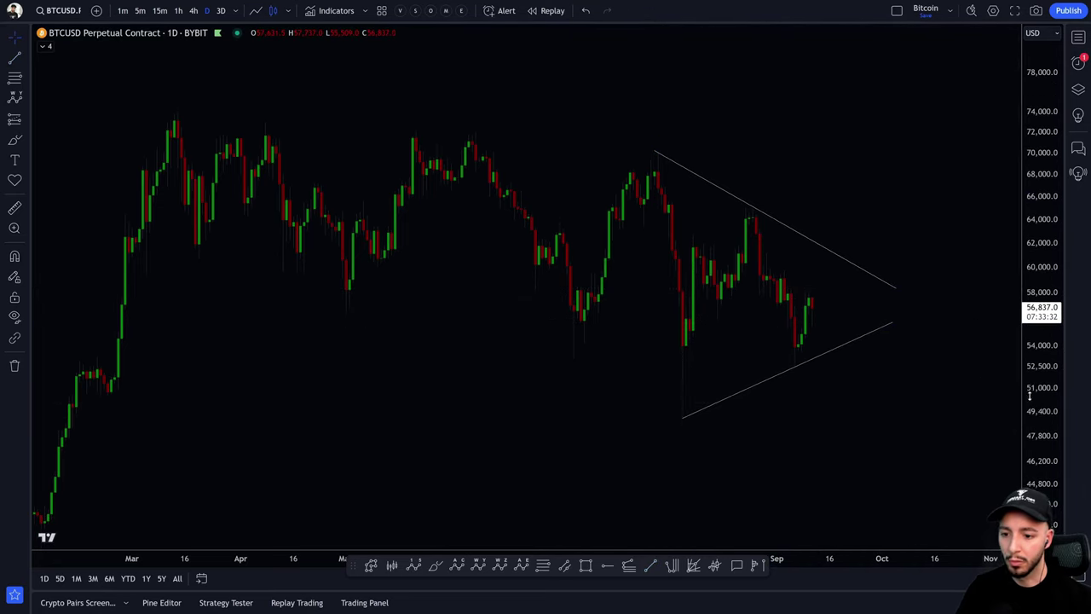
Add a W-X-Y Elliott correction from the mid-March high, with (W) at about 57,600, (X) at 72,000 and (Y) at 52,700
drag(1041, 386, 1043, 354)
drag(1007, 421, 1041, 415)
drag(958, 417, 928, 429)
drag(1048, 399, 1034, 391)
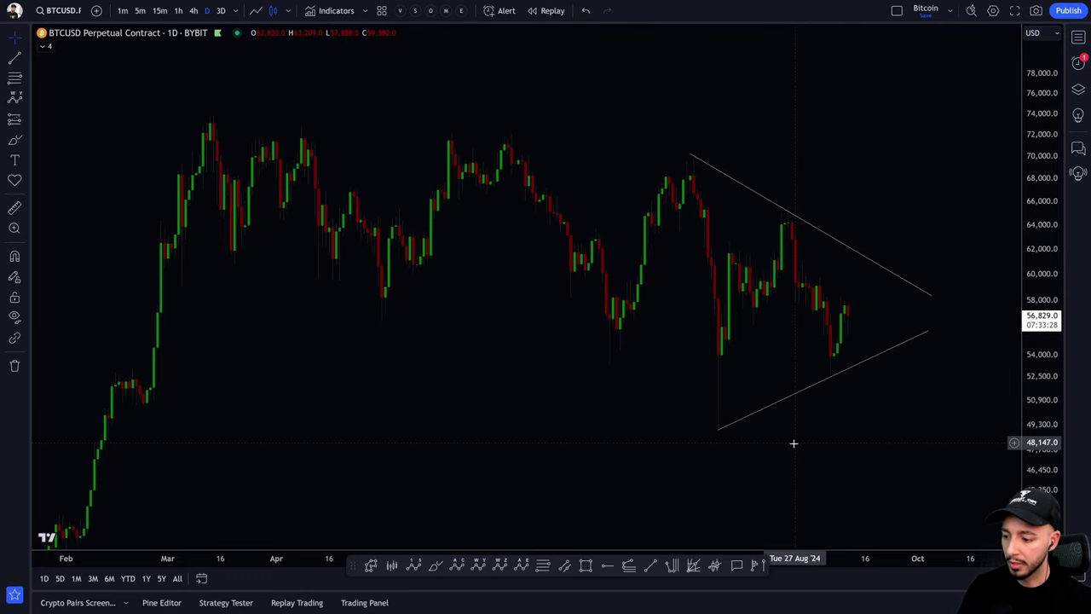
click(478, 565)
click(210, 117)
click(311, 305)
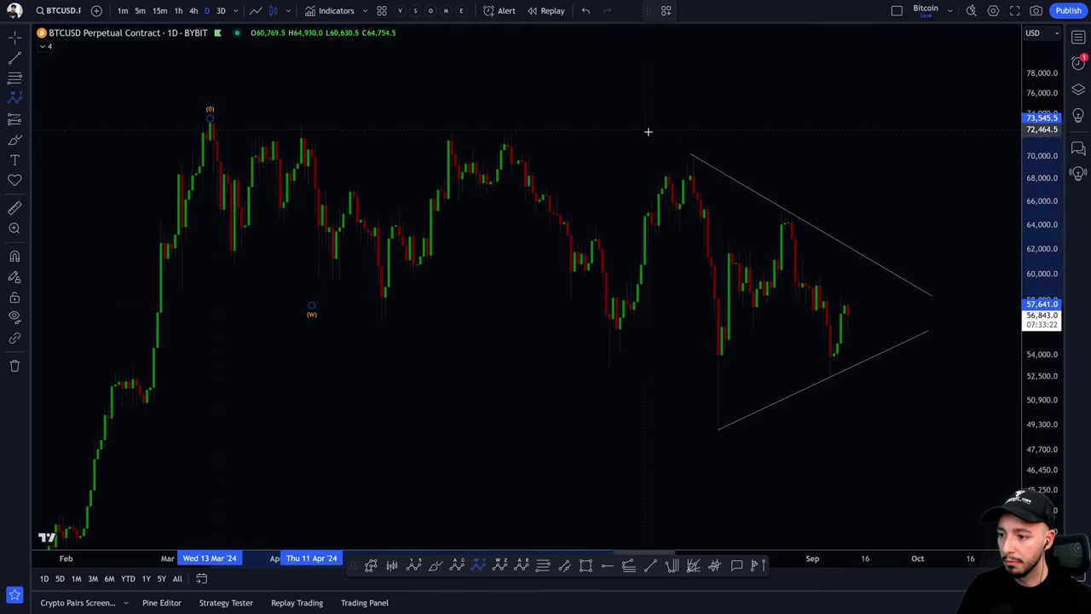
click(971, 380)
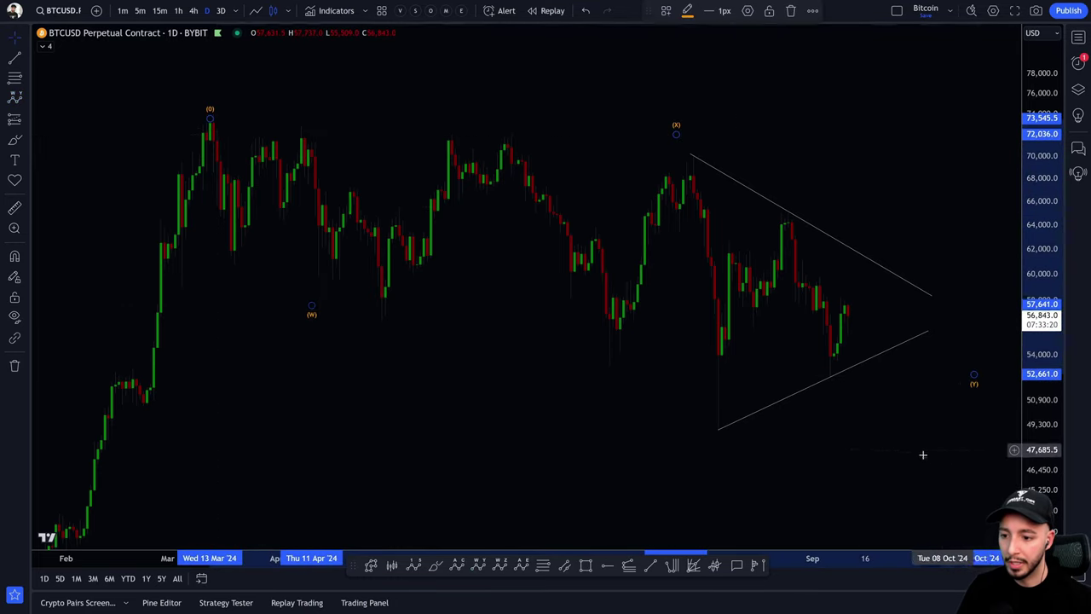
Move the (Y) point of the W-X-Y correction back to Fri 11 Oct '24 at about 52,500
scroll(612, 148, right, 5)
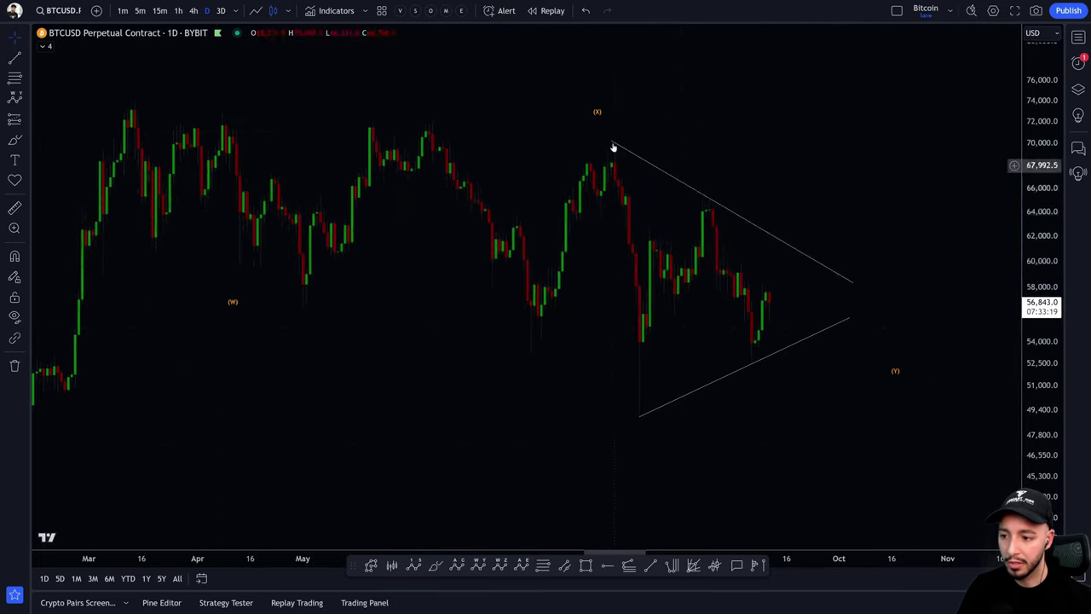
click(896, 368)
drag(897, 369, 875, 372)
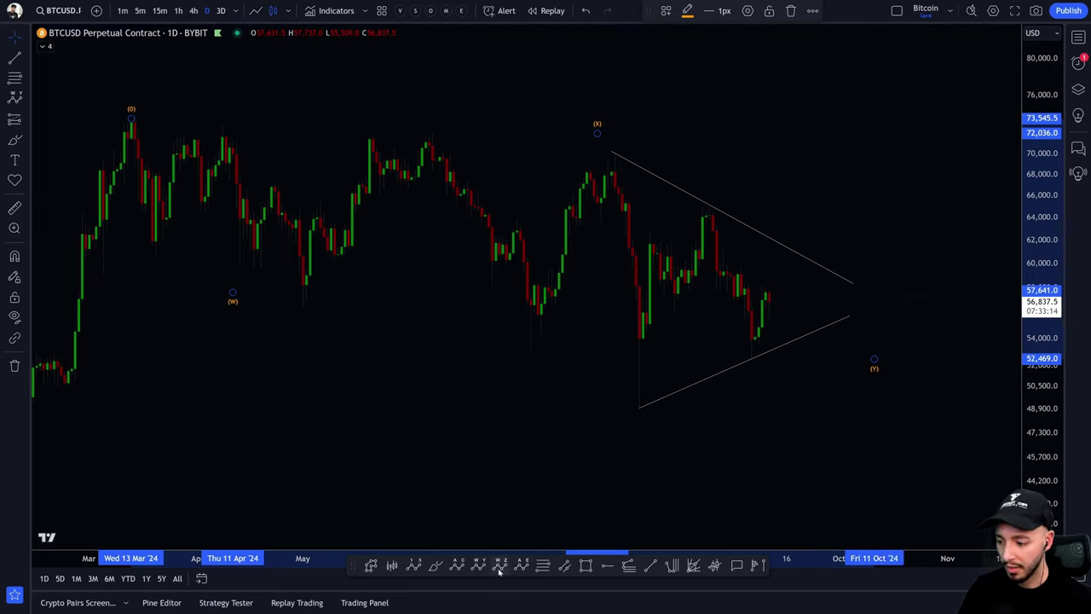
Sketch brush paths over the correction and an upward breakout from the triangle to above 76,000, and remove them
click(436, 567)
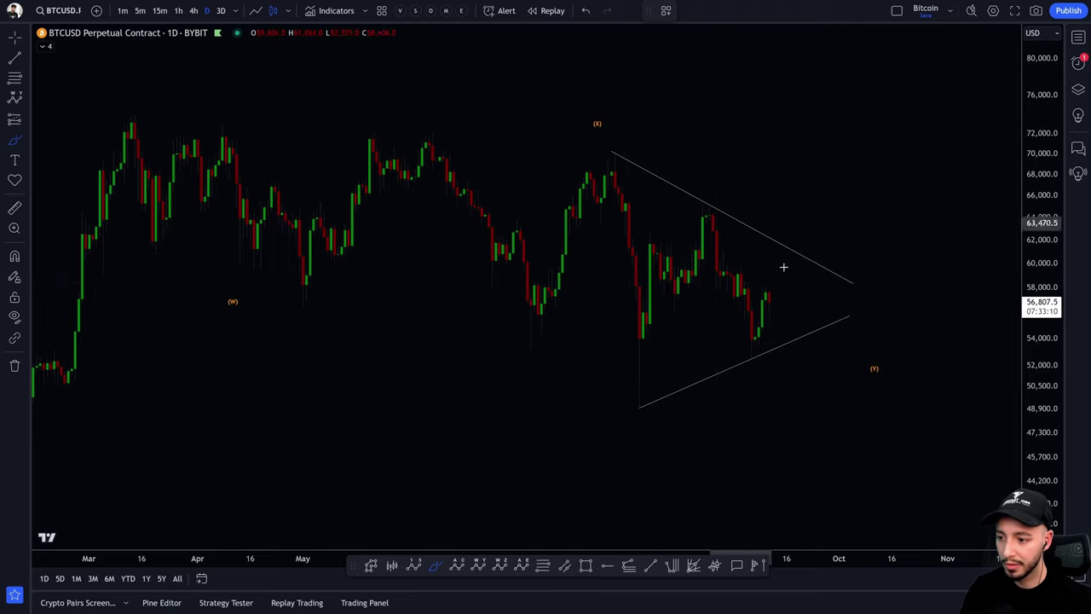
mouse_move(82, 146)
mouse_down()
mouse_move(486, 180)
mouse_move(827, 316)
mouse_up()
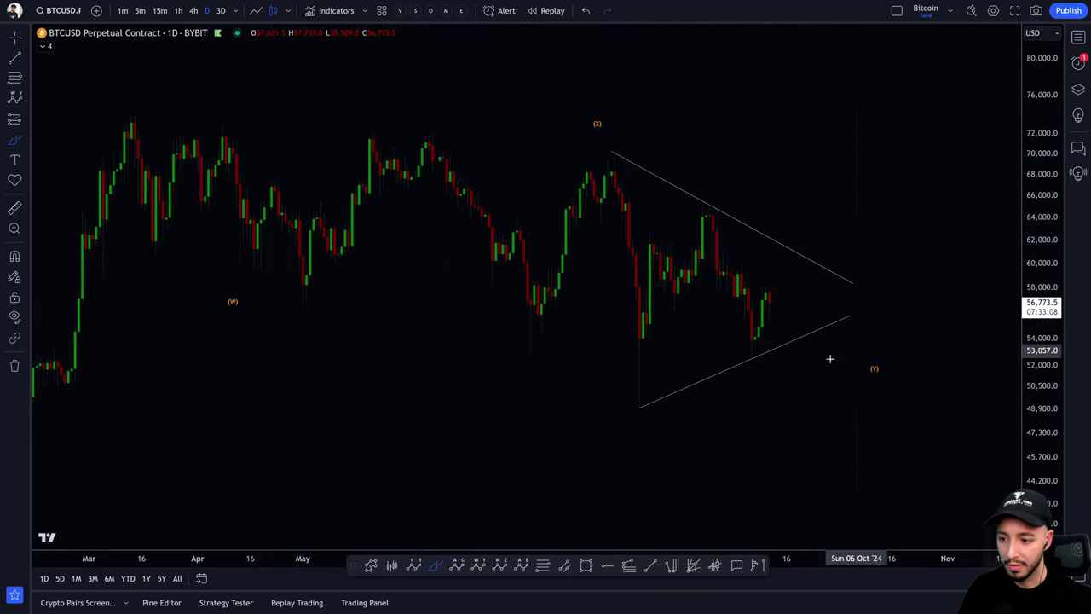
mouse_move(610, 176)
mouse_down()
mouse_move(669, 281)
mouse_move(745, 307)
mouse_move(791, 278)
mouse_up()
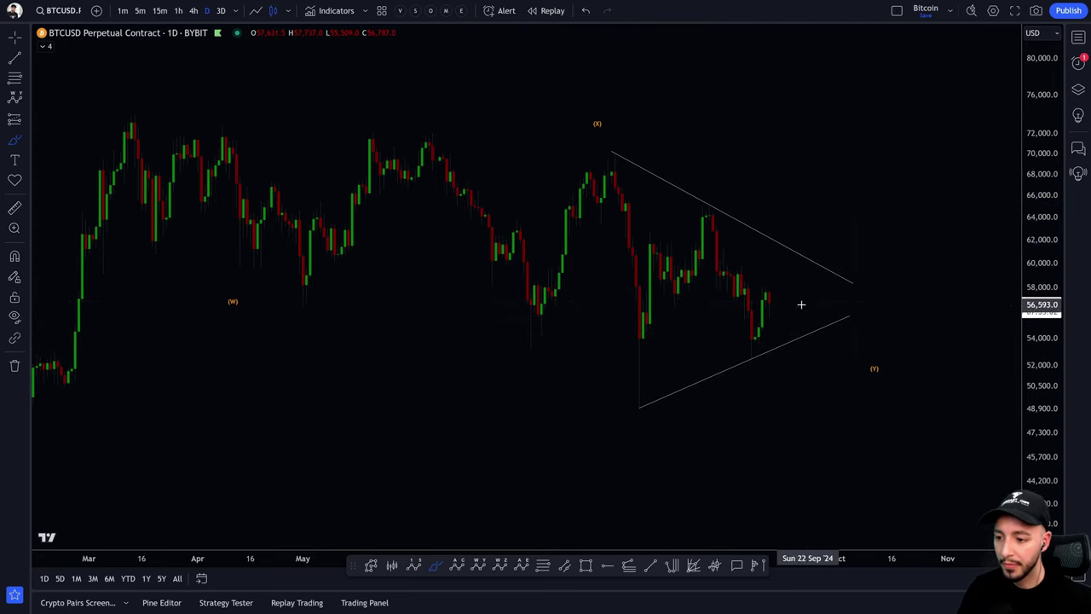
mouse_move(767, 302)
mouse_down()
mouse_move(806, 307)
mouse_move(836, 281)
mouse_up()
mouse_move(850, 240)
mouse_down()
mouse_move(894, 234)
mouse_move(933, 156)
mouse_move(950, 78)
mouse_up()
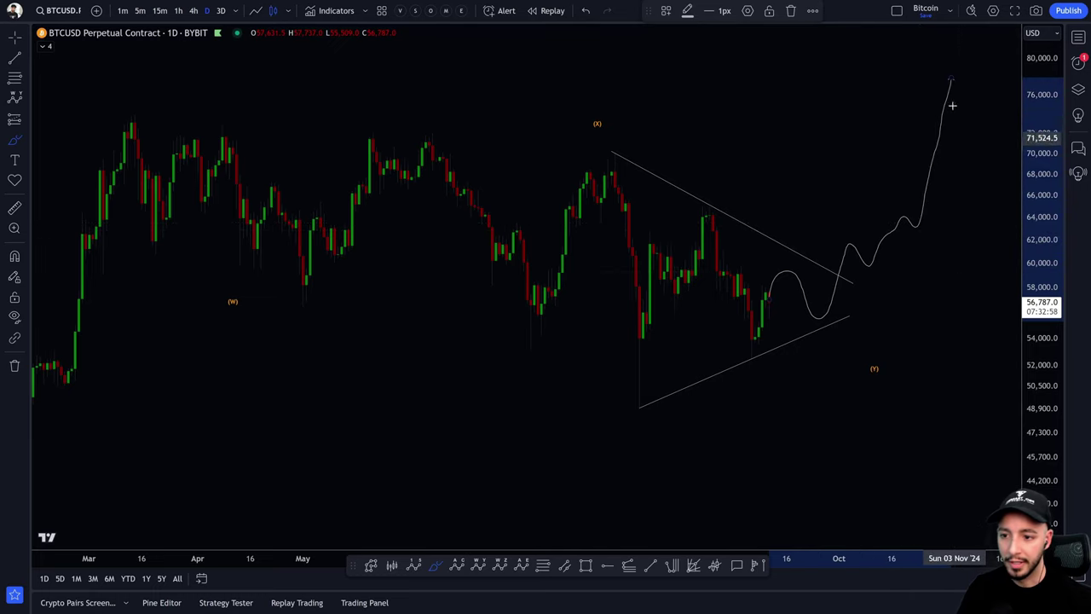
key(Delete)
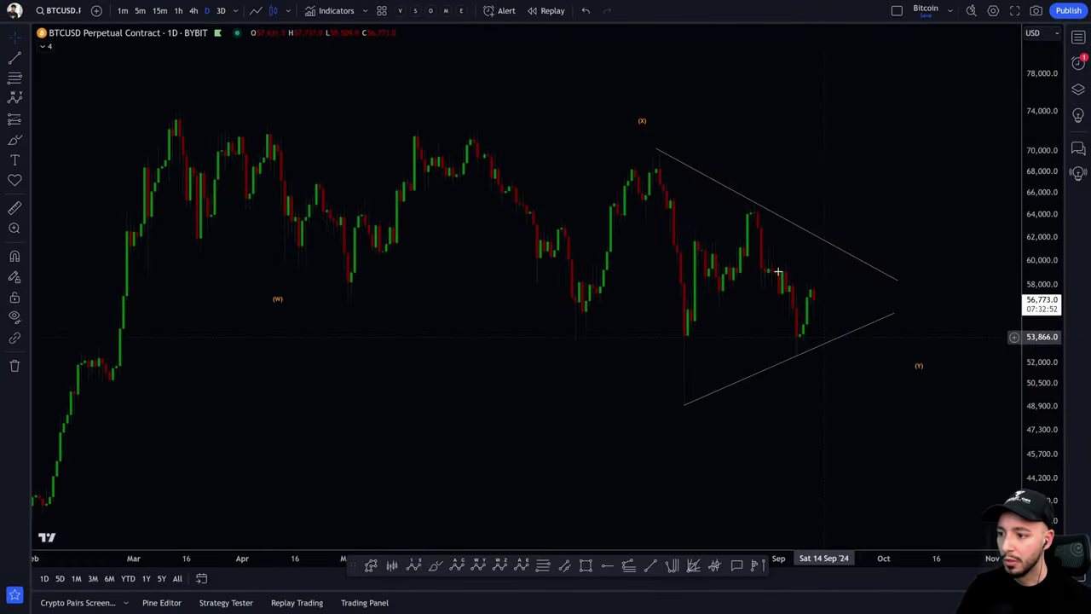
Move the (X) point closer to the upper trend line's start and label the triangle's waves (A) to (E) with the Elliott triangle pattern
drag(649, 122, 649, 129)
drag(643, 136, 652, 147)
click(697, 148)
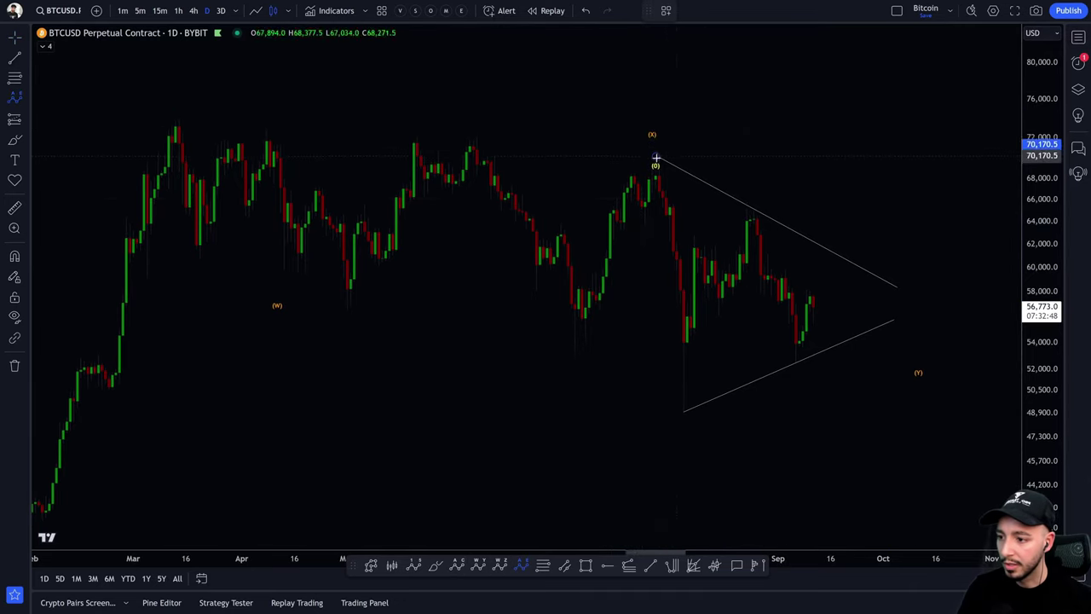
click(684, 407)
click(754, 207)
click(806, 353)
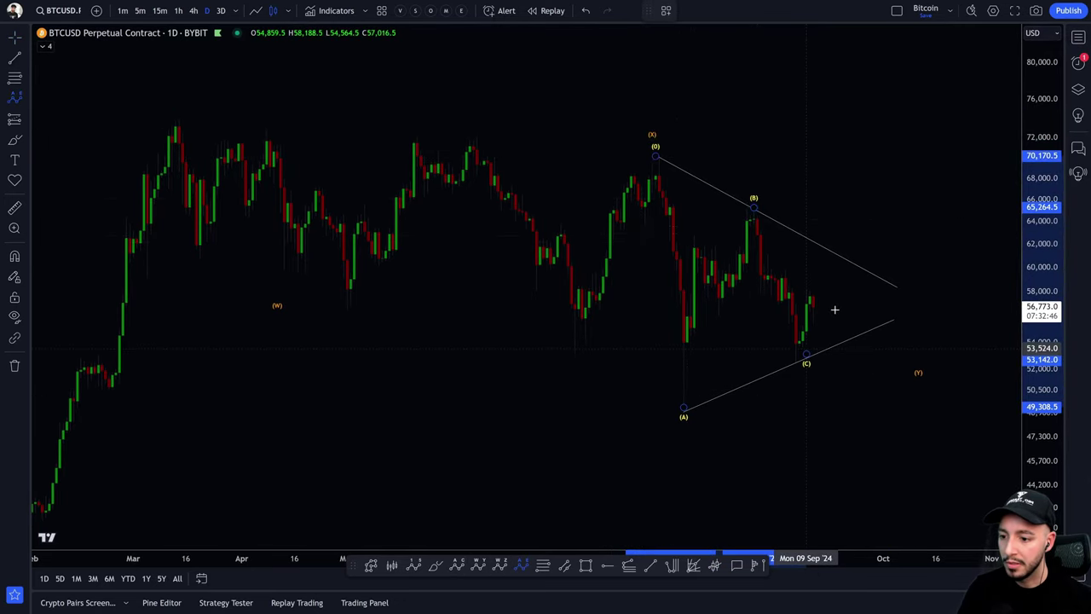
click(848, 258)
click(883, 326)
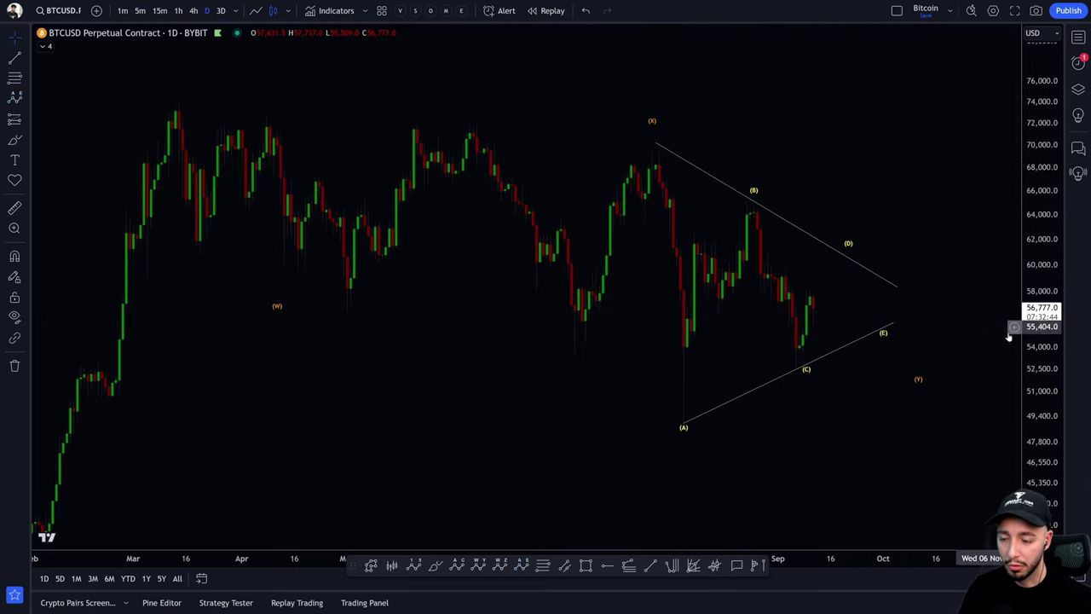
Fine-tune the (D) and (E) wave points and extend both triangle trend lines slightly further forward in time
click(853, 260)
drag(852, 259, 852, 250)
mouse_move(884, 324)
mouse_down()
mouse_move(911, 322)
mouse_move(908, 293)
mouse_move(972, 318)
mouse_up()
click(900, 322)
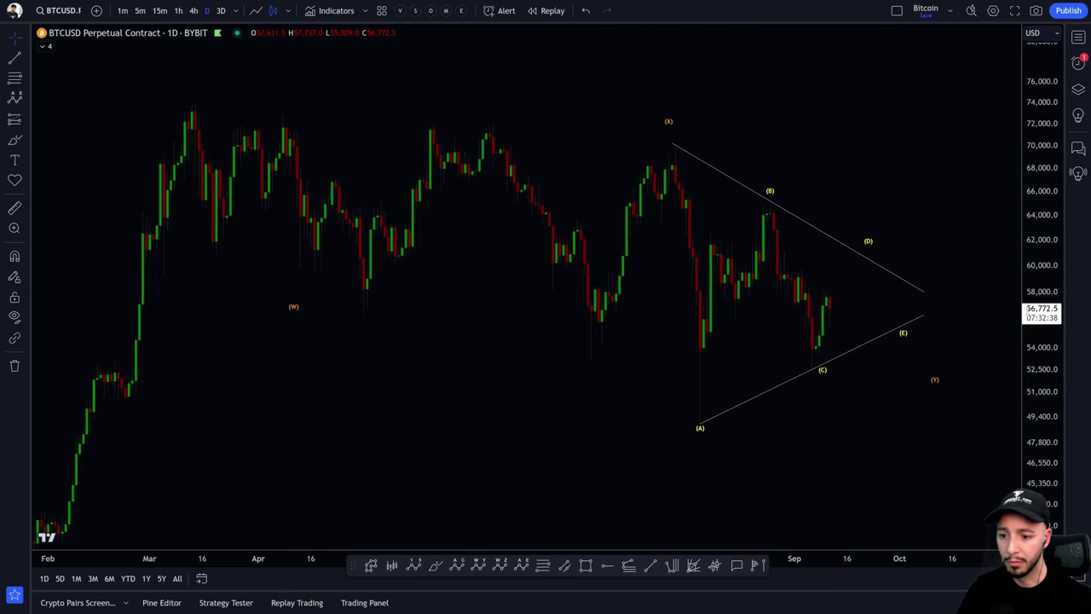
Sketch brush arrows breaking above the triangle near (D) and below it near (E), and delete both arrows
drag(1042, 329, 1041, 303)
drag(991, 318, 981, 328)
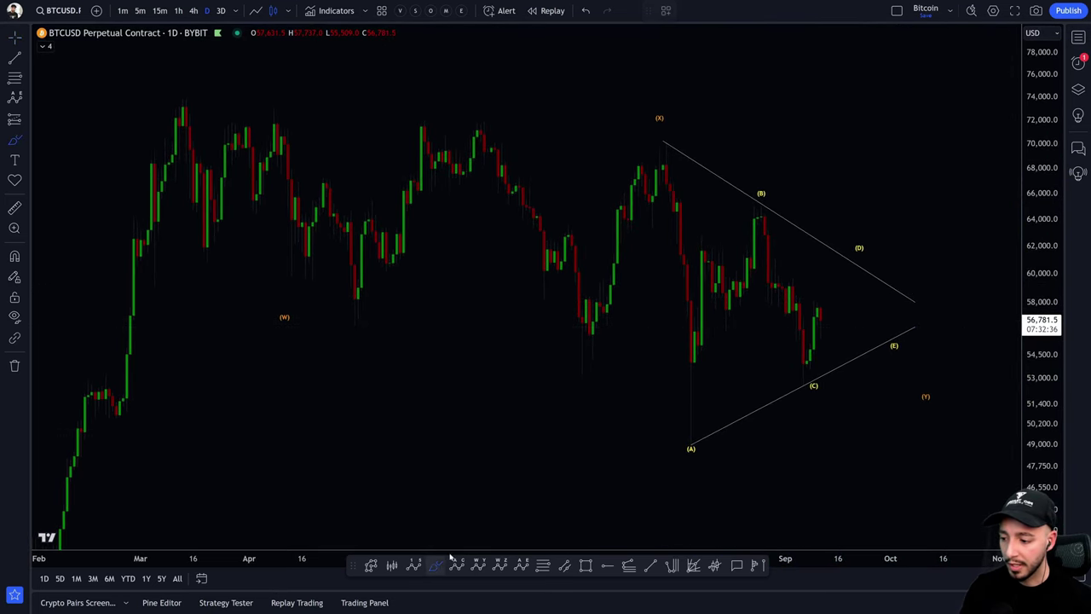
drag(851, 282, 862, 226)
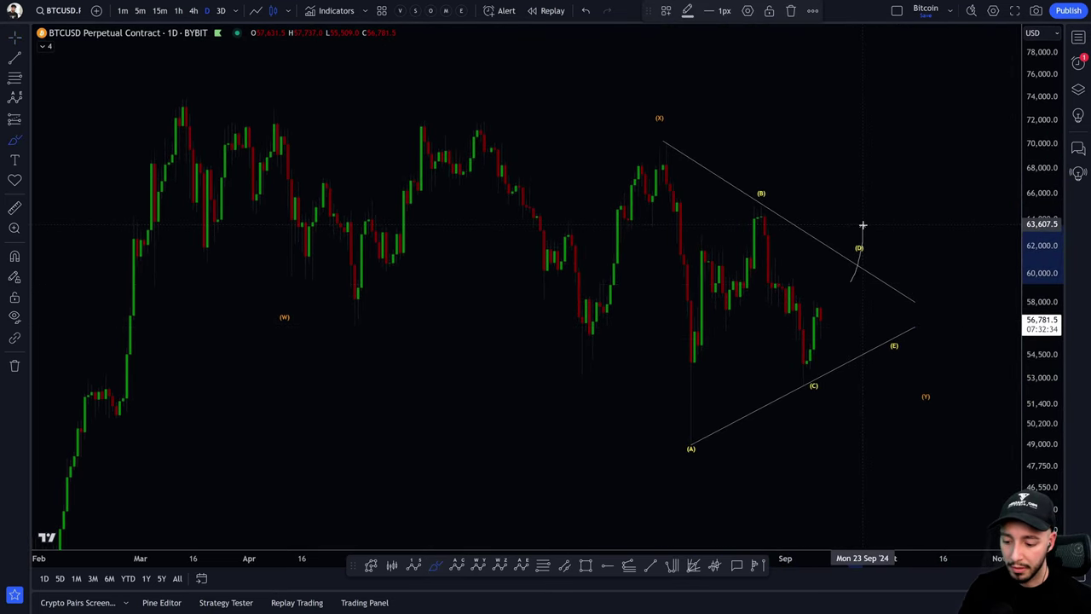
drag(861, 348, 877, 401)
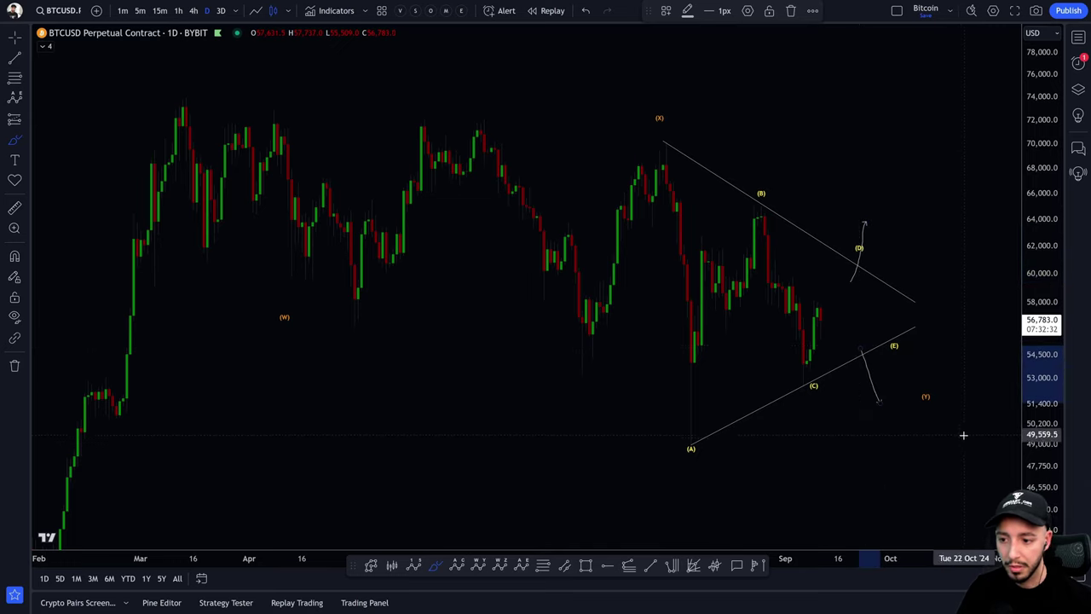
key(Delete)
click(864, 234)
key(Delete)
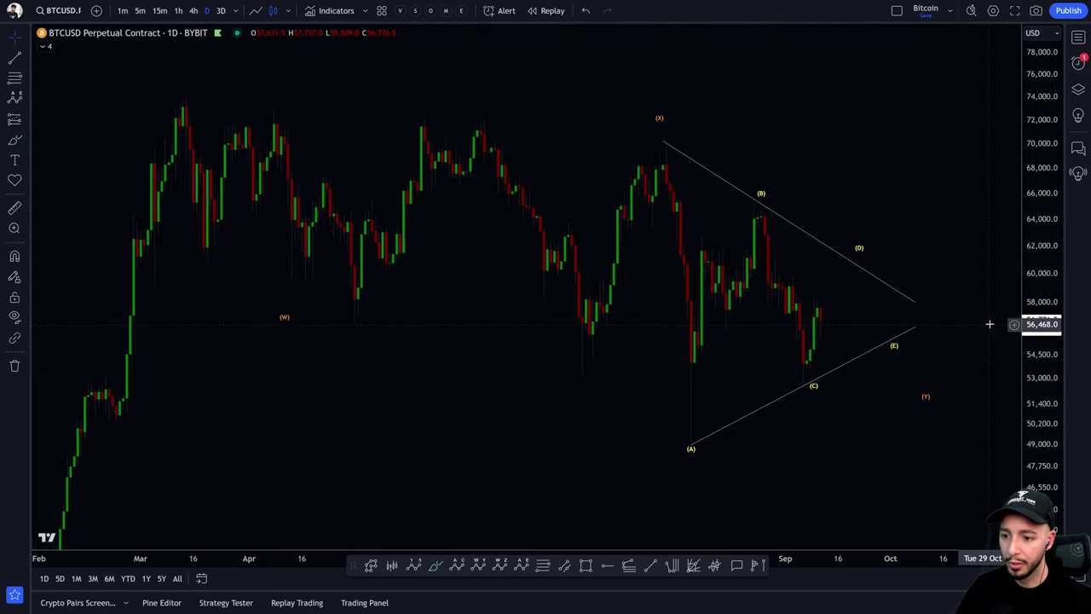
Switch the chart to the 4-hour timeframe and frame the whole triangle
drag(1033, 323, 1033, 334)
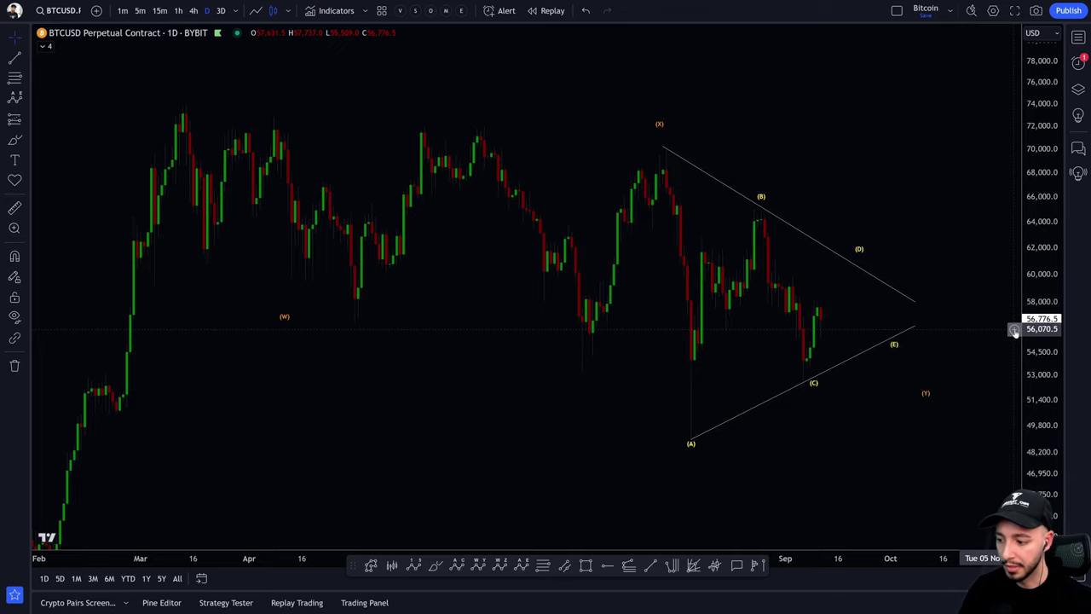
scroll(886, 473, up, 3)
drag(1032, 424, 1032, 353)
drag(408, 277, 542, 262)
scroll(737, 376, down, 3)
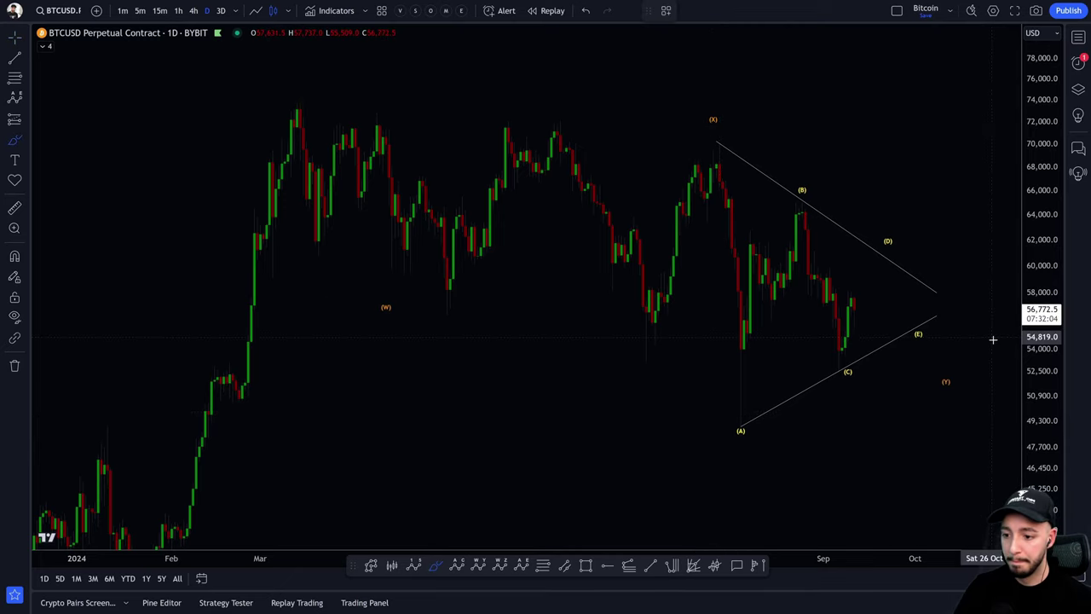
click(193, 10)
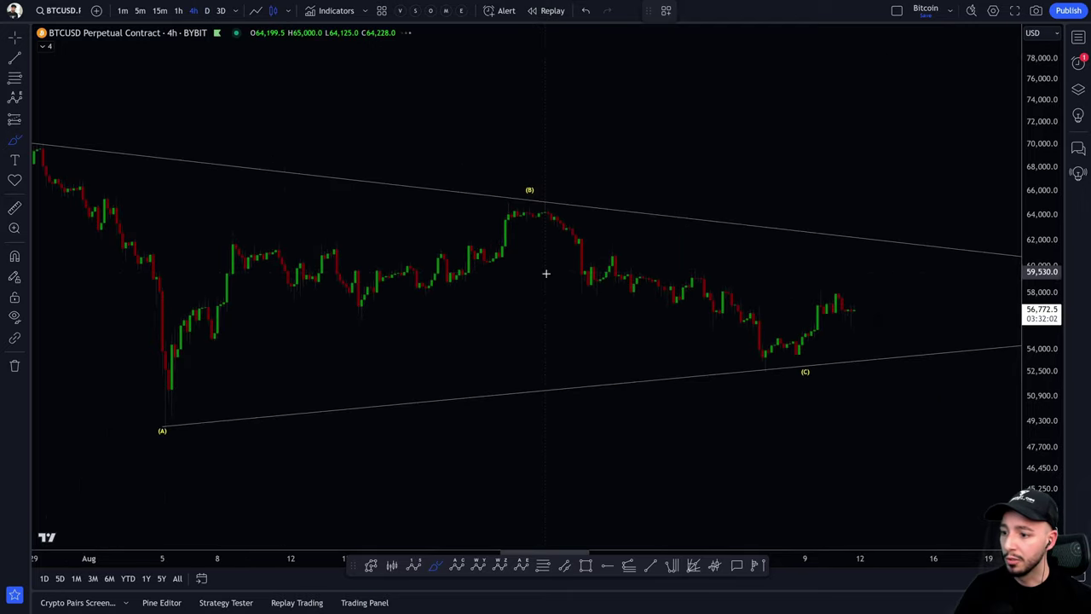
scroll(908, 323, up, 3)
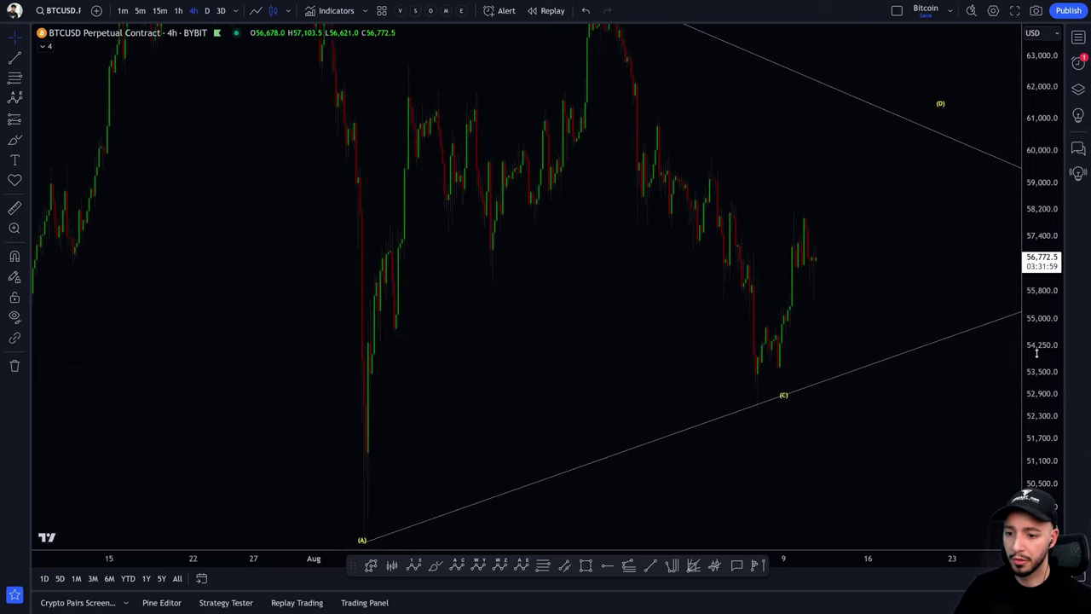
scroll(830, 469, down, 6)
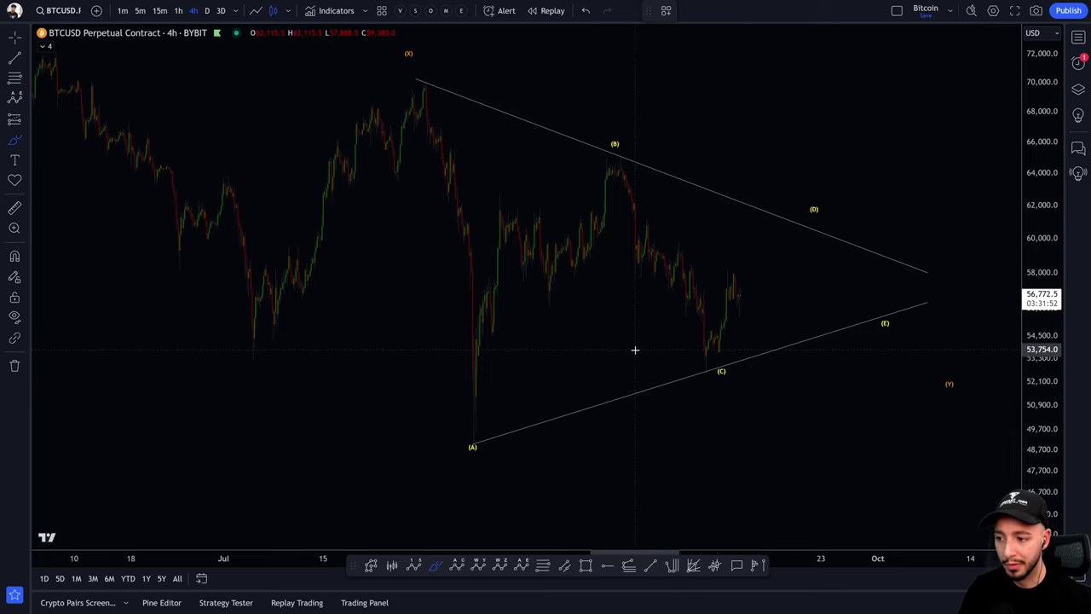
Circle the wave (A) low with the brush, sketch a rally path from it beyond the upper trend line, and delete both drawings
drag(456, 445, 472, 462)
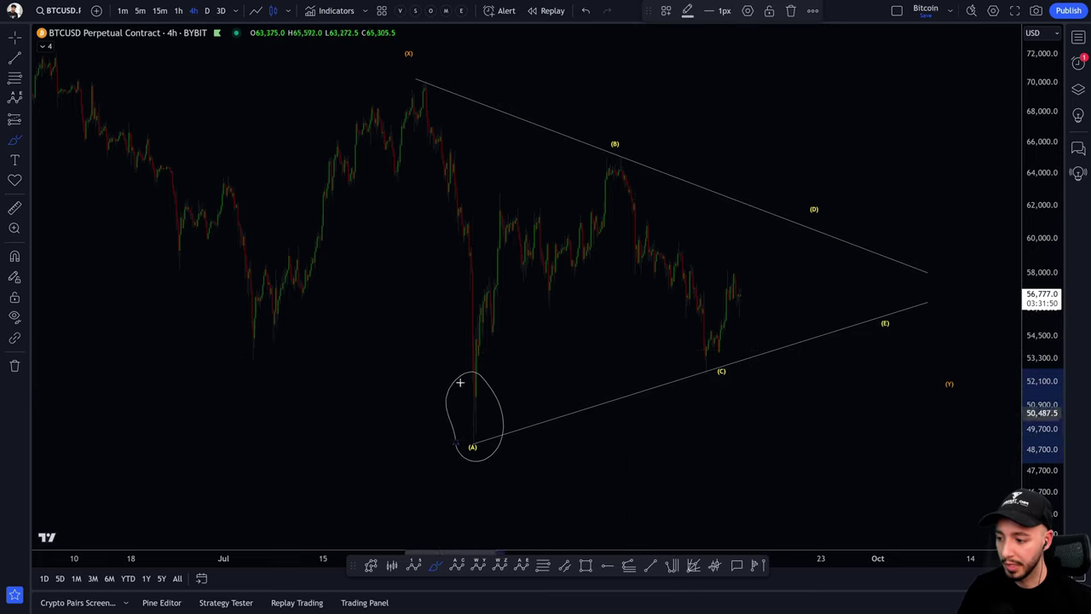
key(Delete)
mouse_move(468, 424)
mouse_down()
mouse_move(494, 246)
mouse_move(524, 231)
mouse_move(579, 89)
mouse_up()
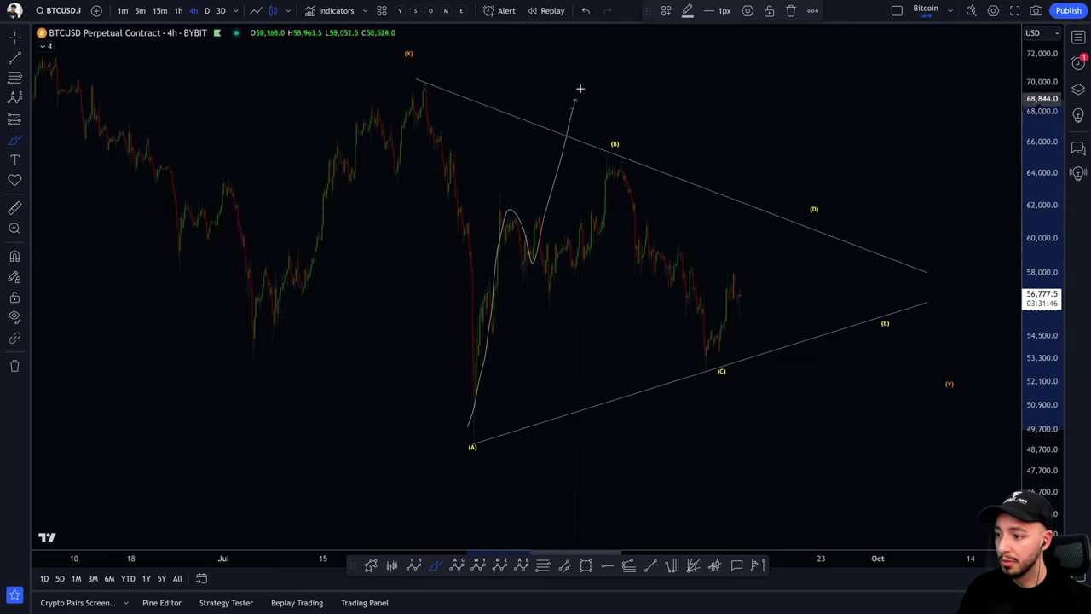
key(Delete)
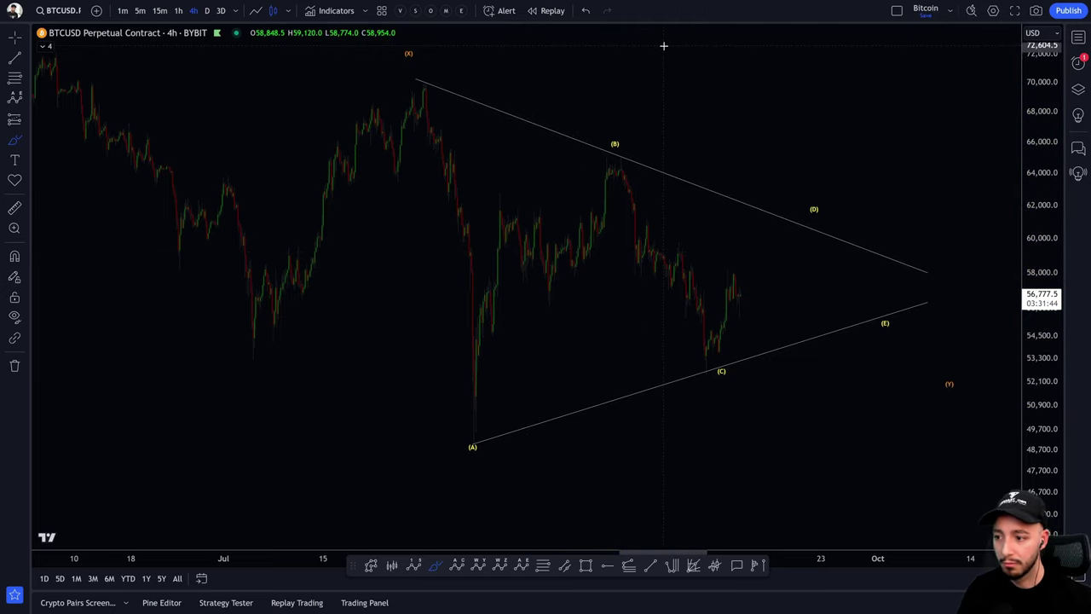
Trace the price move from (A) up to (B) and down to (C) with the brush, and remove the strokes
mouse_move(468, 408)
mouse_down()
mouse_move(493, 310)
mouse_move(551, 257)
mouse_move(606, 163)
mouse_up()
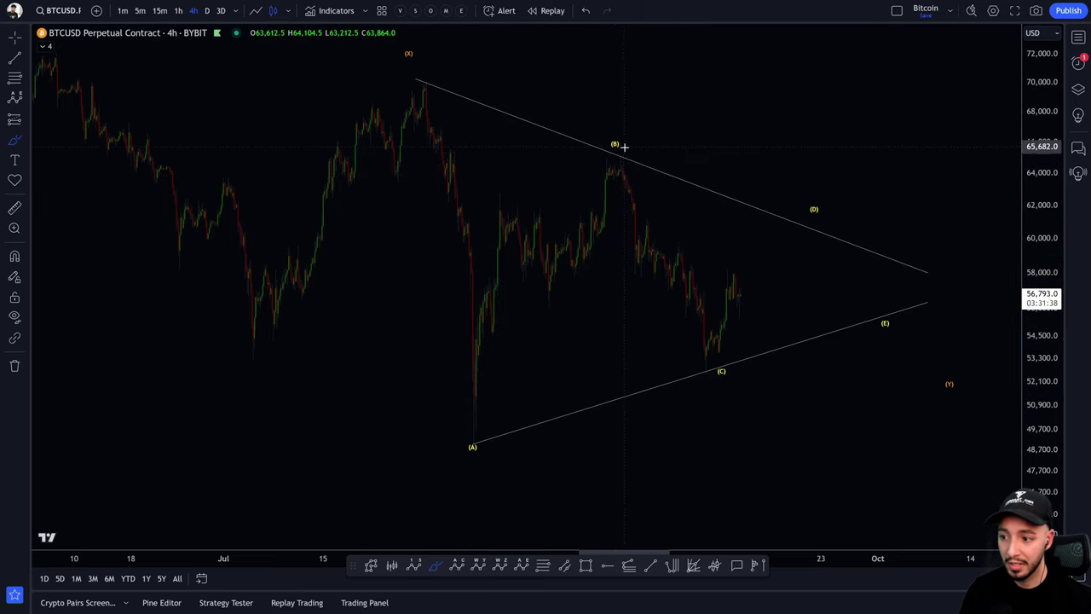
mouse_move(620, 152)
mouse_down()
mouse_move(638, 254)
mouse_move(689, 270)
mouse_move(708, 375)
mouse_up()
key(ctrl+z)
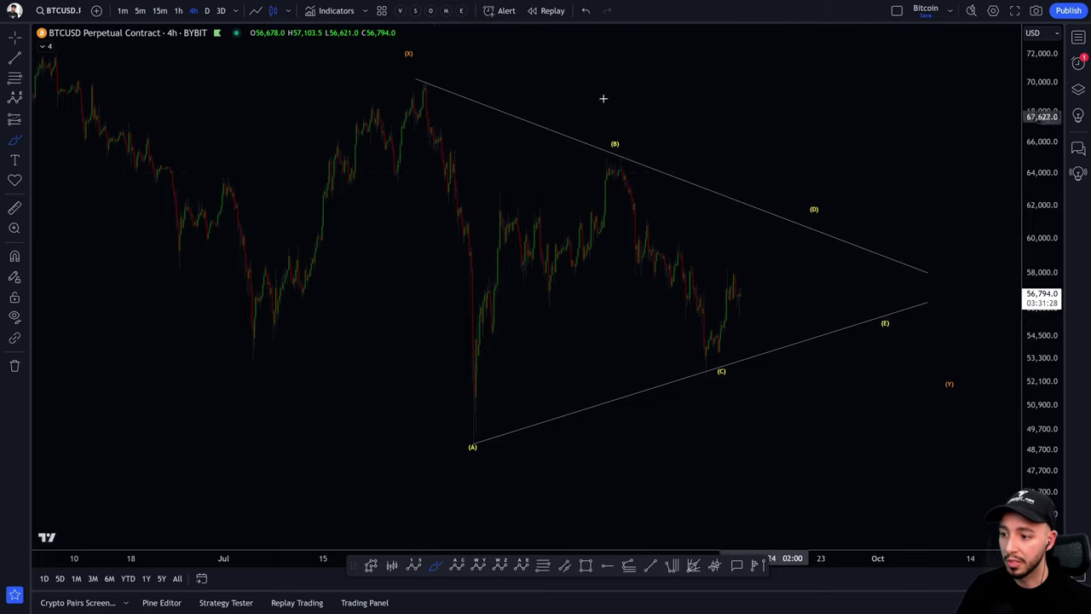
drag(1031, 408, 1022, 389)
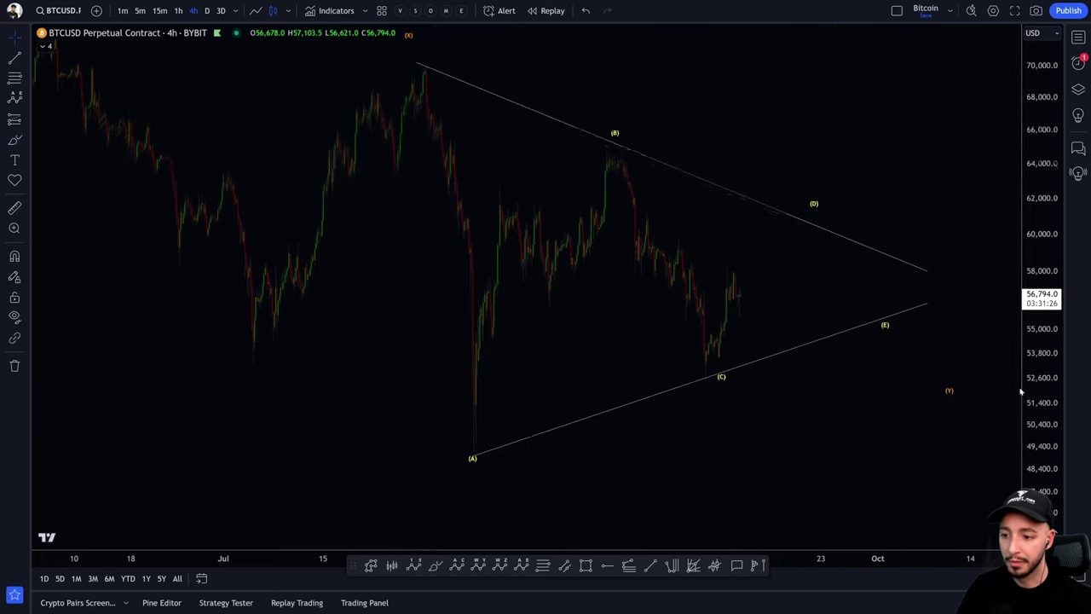
Sketch a brush path rising from the (C) low past the triangle's upper trend line, and undo it
drag(861, 409, 776, 417)
drag(626, 361, 735, 110)
key(ctrl+z)
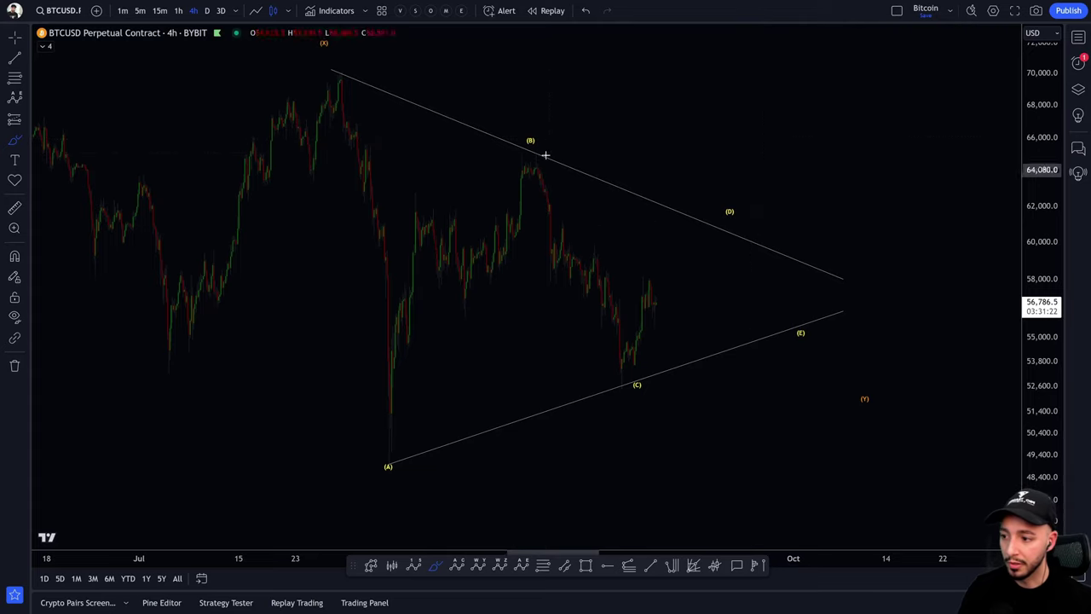
key(Escape)
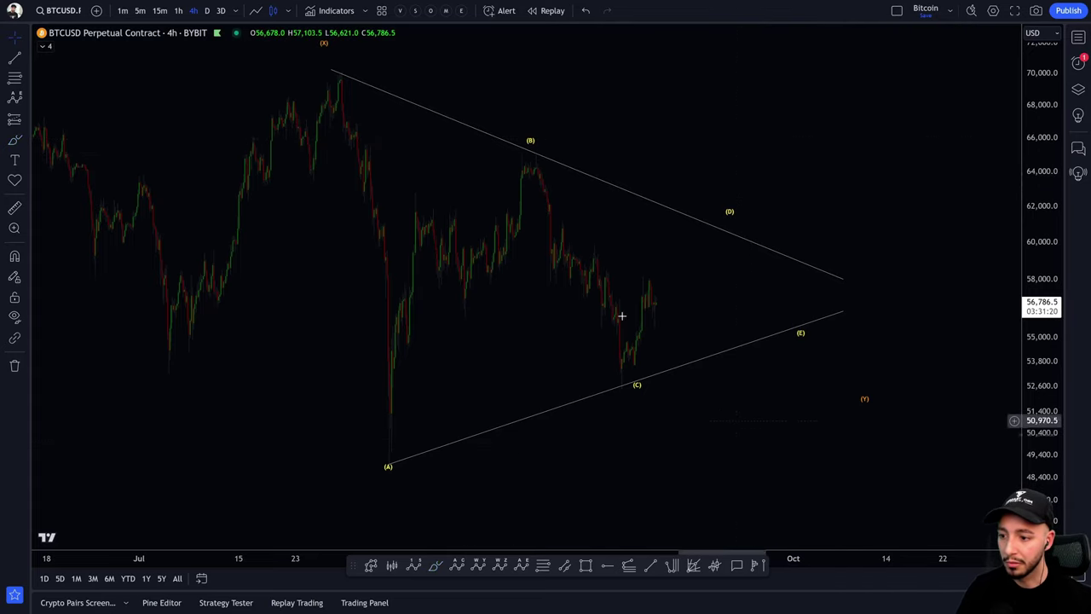
scroll(738, 376, right, 1)
Sketch brush strokes across the triangle and down past (Y), discard them, and frame the whole triangle on the chart
click(434, 565)
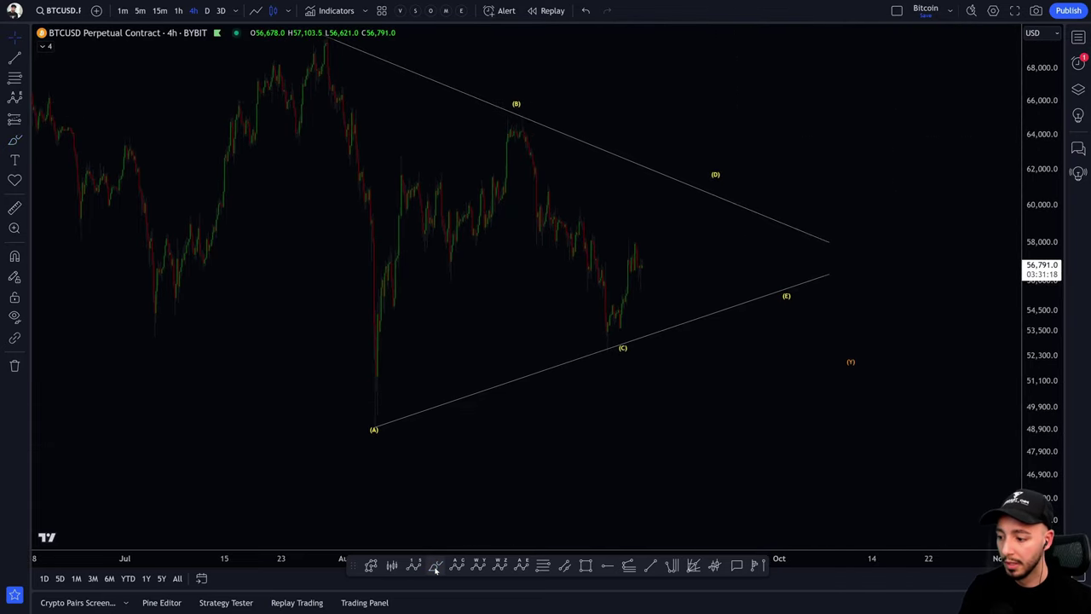
drag(324, 90, 545, 317)
drag(571, 278, 928, 488)
key(Escape)
drag(1036, 380, 1036, 396)
drag(799, 449, 862, 464)
drag(1047, 414, 1048, 405)
scroll(759, 430, down, 2)
drag(800, 429, 911, 432)
scroll(911, 432, right, 3)
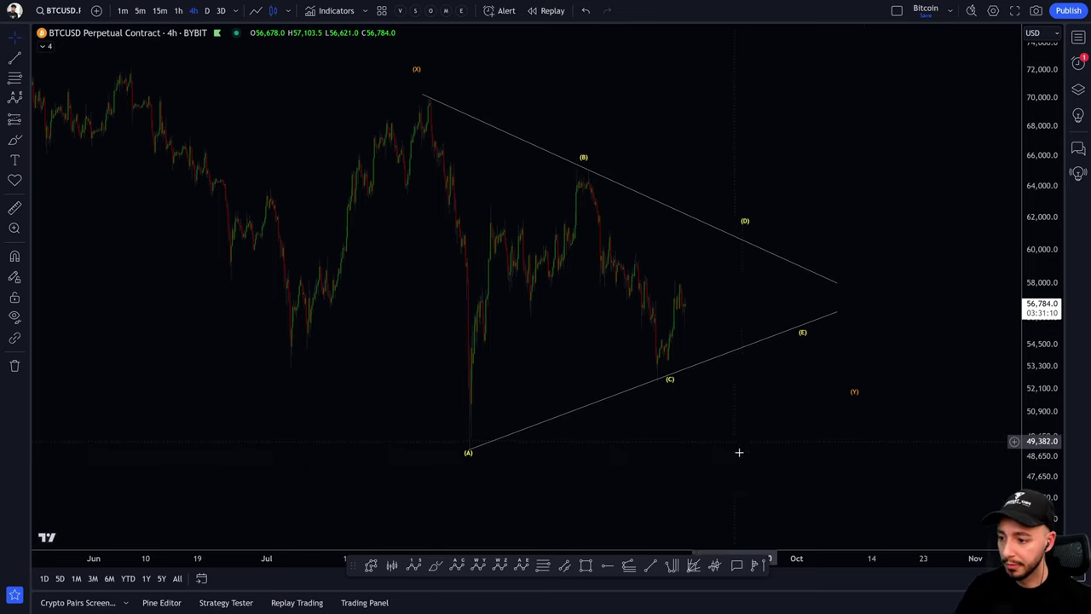
Trace the legs (X)-(A), (A)-(B) and (B)-(C) with the brush, deleting each, and sketch a projected path from (C) to (D)
click(435, 565)
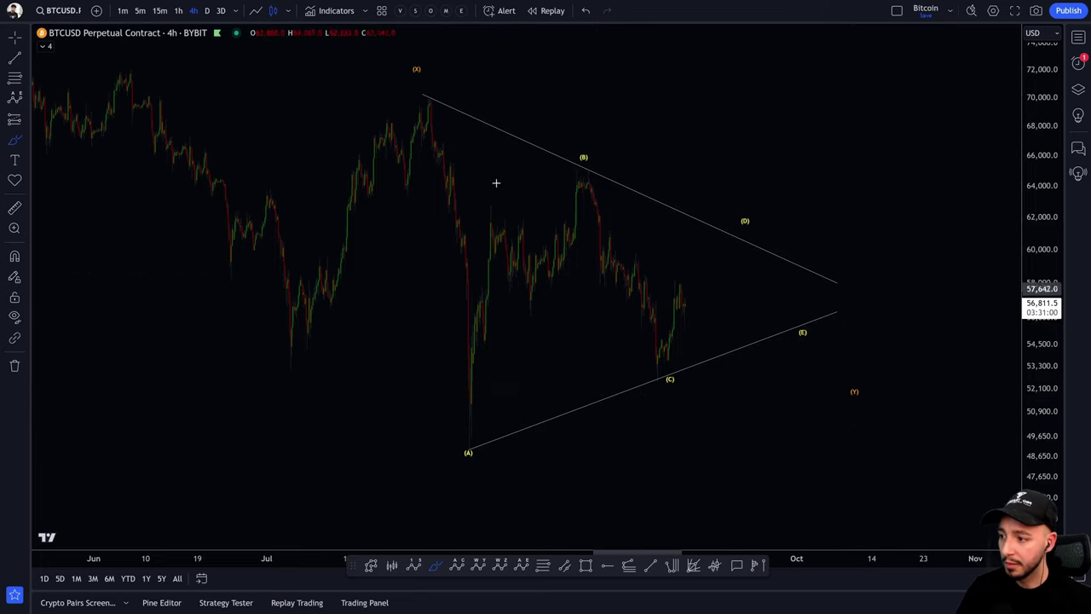
click(429, 102)
mouse_move(446, 202)
mouse_down()
mouse_move(446, 158)
mouse_move(465, 426)
mouse_up()
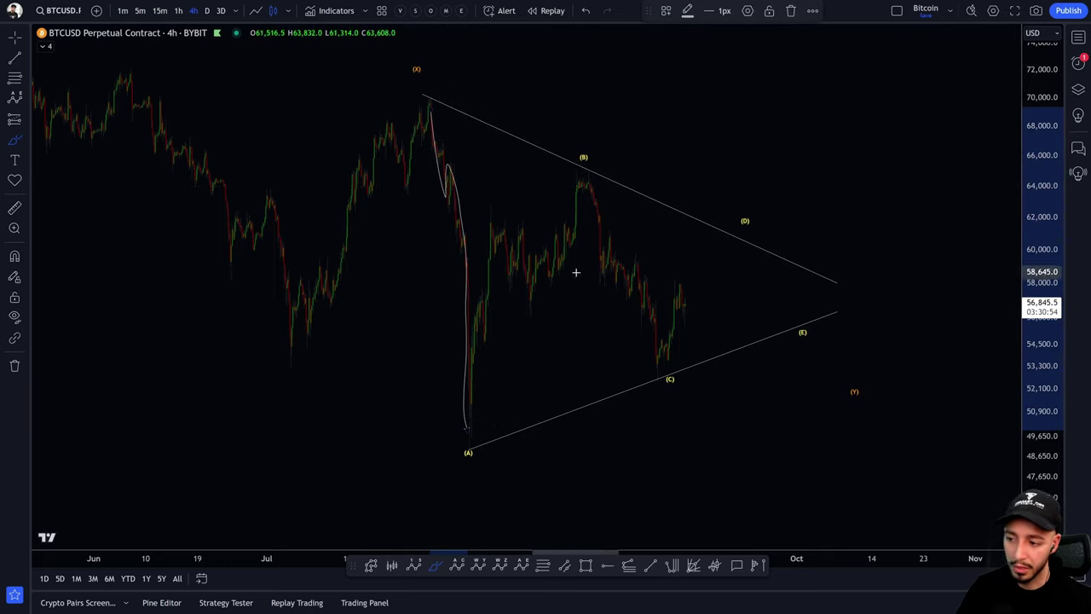
key(Delete)
mouse_move(470, 437)
mouse_down()
mouse_move(499, 227)
mouse_move(589, 185)
mouse_move(585, 173)
mouse_up()
key(Delete)
mouse_move(585, 173)
mouse_down()
mouse_move(606, 265)
mouse_move(676, 366)
mouse_move(730, 239)
mouse_up()
key(Delete)
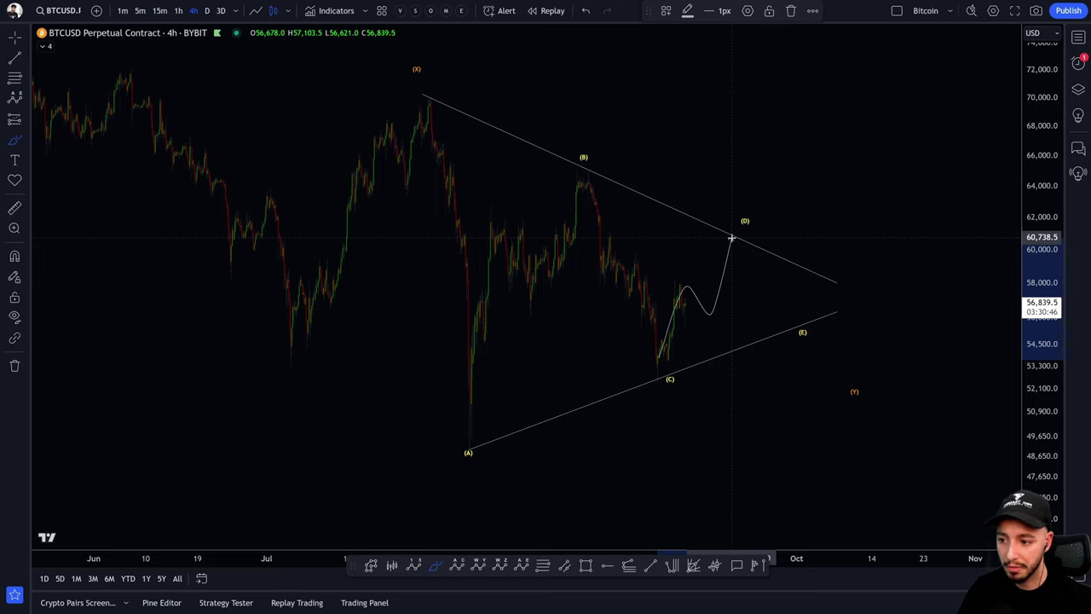
Circle the trend-line touch at (D), sketch a breakout above it and an alternative drop toward (E), undoing both paths
drag(730, 238, 751, 146)
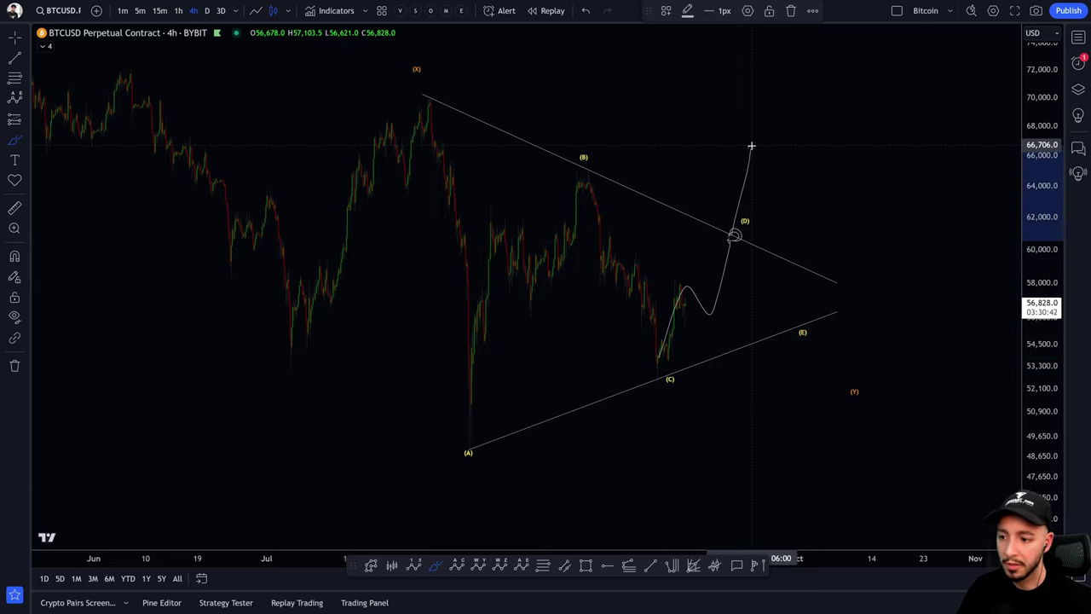
key(ctrl+z)
mouse_move(730, 239)
mouse_down()
mouse_move(769, 278)
mouse_move(783, 271)
mouse_move(794, 317)
mouse_up()
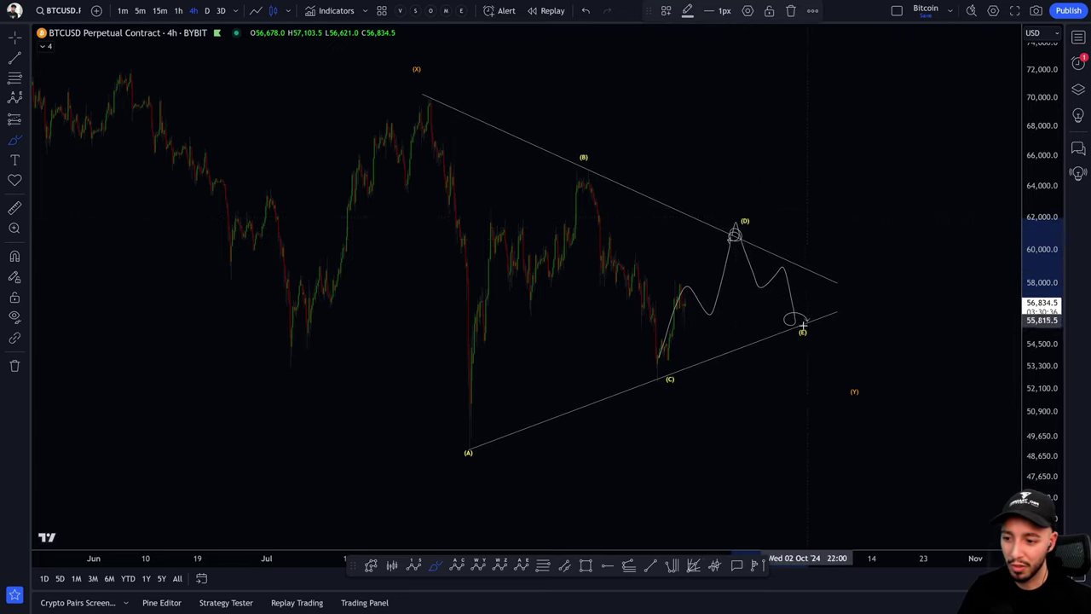
key(ctrl+z)
Sketch a path from (D) down toward (E) and out above the upper trend line, and undo the remaining brush strokes
mouse_move(749, 248)
mouse_down()
mouse_move(779, 301)
mouse_move(799, 312)
mouse_move(855, 206)
mouse_move(873, 132)
mouse_up()
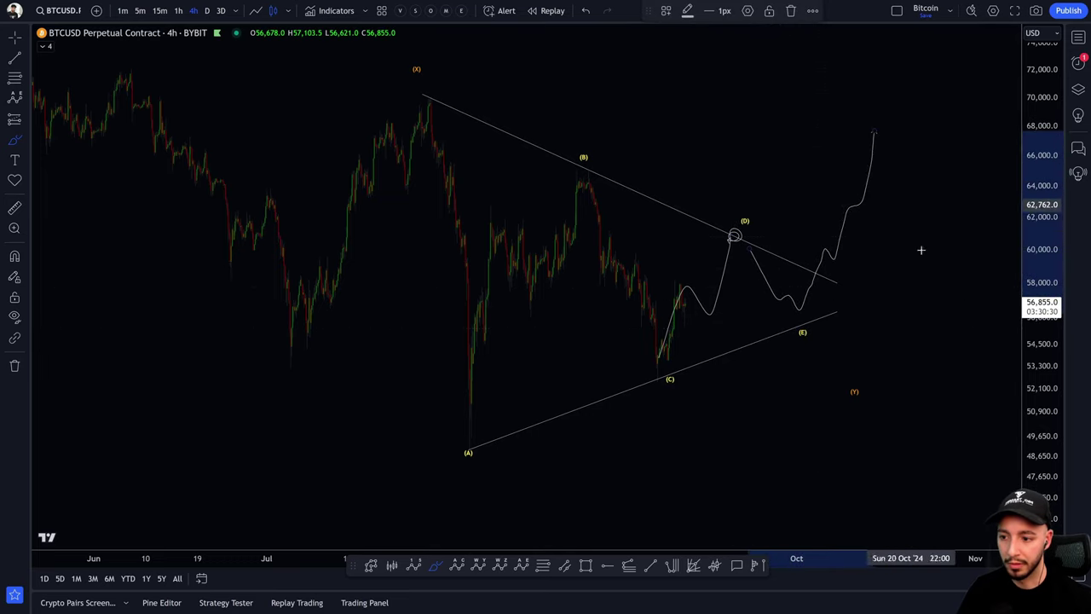
key(ctrl+z)
key(ctrl+z)
Place a horizontal ray at about 61,186 starting at the drop after (B), and apply the saved template that labels it Liq
drag(731, 301, 884, 286)
drag(1026, 377, 1025, 411)
drag(832, 422, 783, 435)
drag(855, 313, 809, 323)
click(610, 566)
click(661, 226)
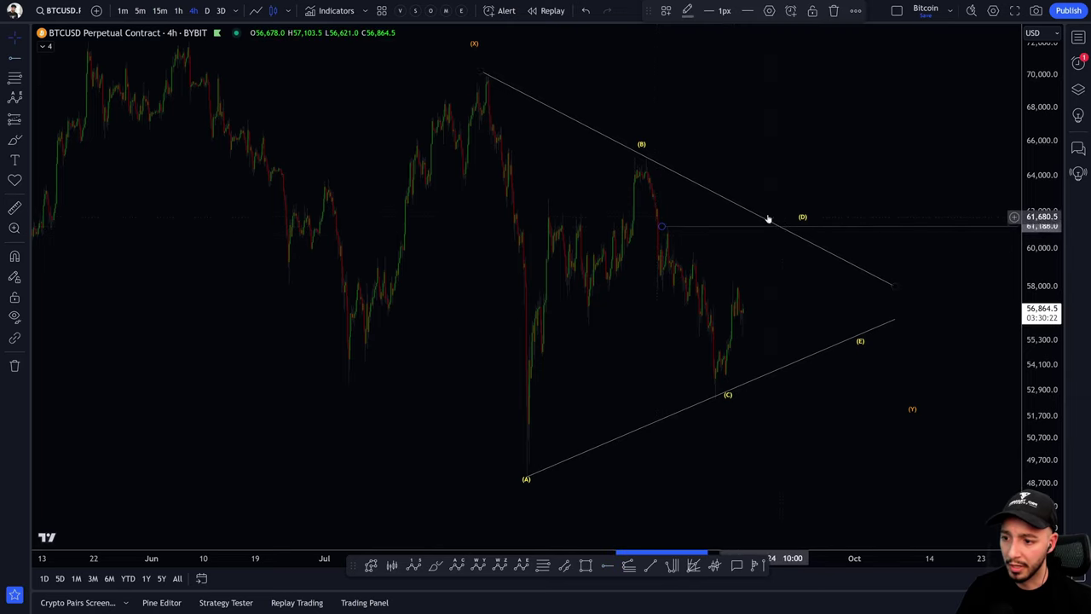
right_click(693, 231)
mouse_move(730, 263)
click(882, 438)
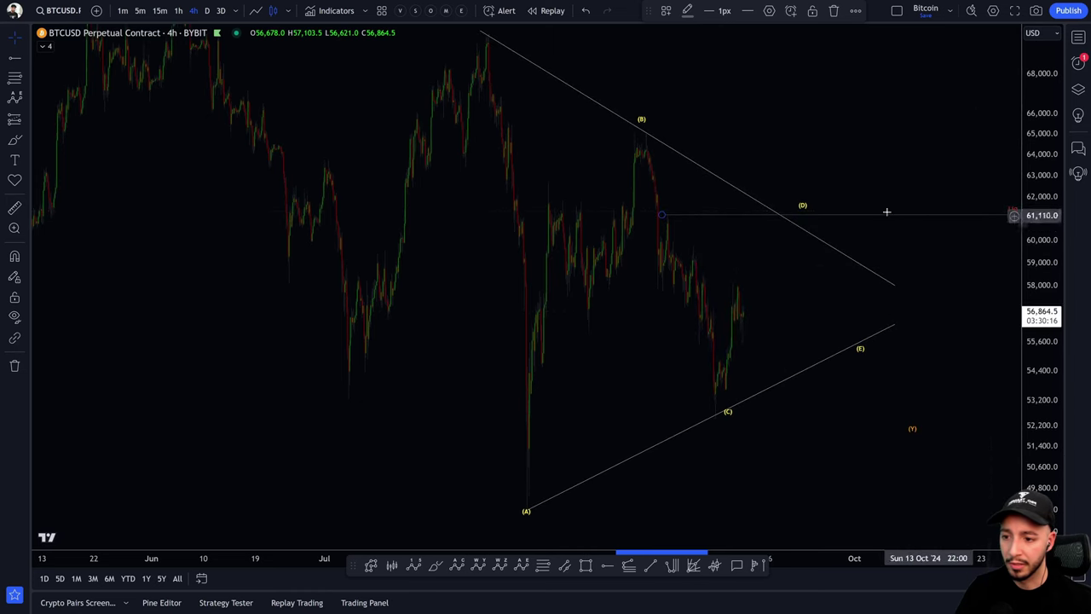
drag(967, 270, 887, 264)
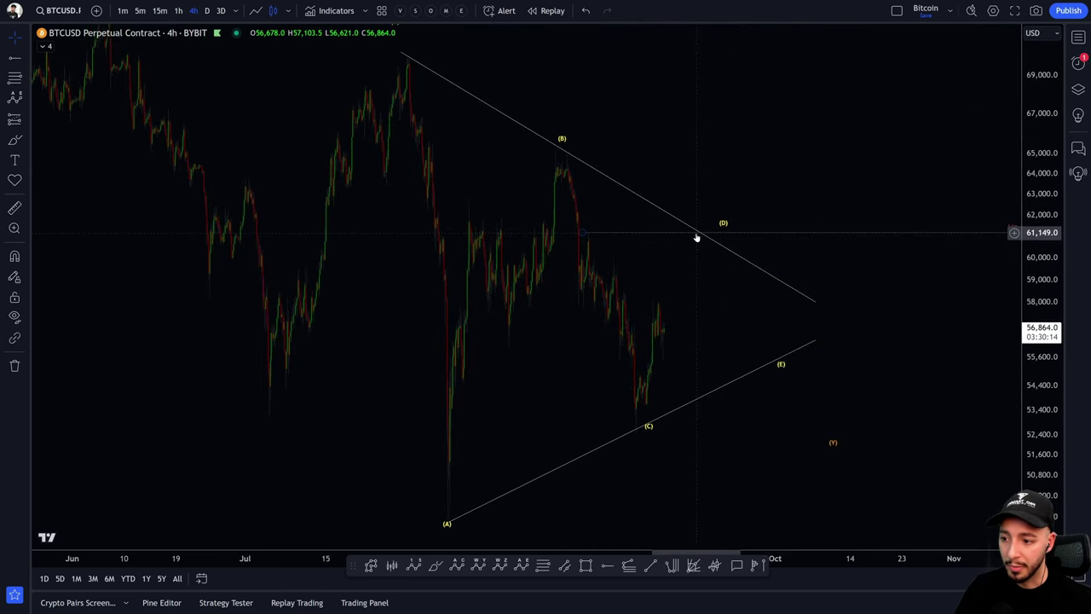
Sketch a breakout above (D) and a rejection from (D) down toward (E) with the brush, deleting both strokes
click(694, 235)
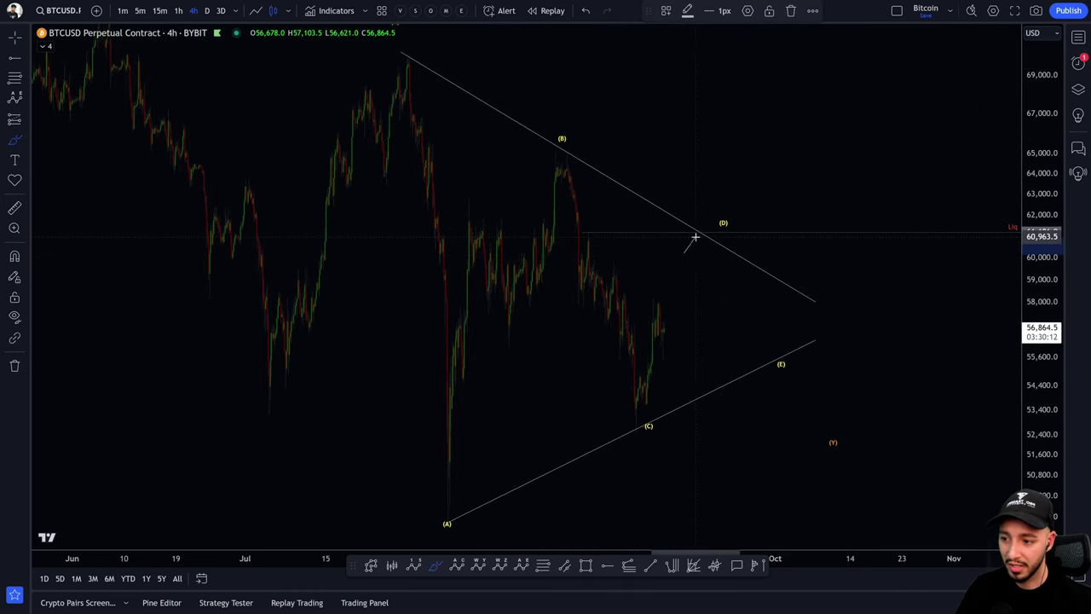
mouse_move(703, 217)
mouse_down()
mouse_move(733, 298)
mouse_move(747, 281)
mouse_move(761, 294)
mouse_move(778, 354)
mouse_move(850, 126)
mouse_up()
key(Delete)
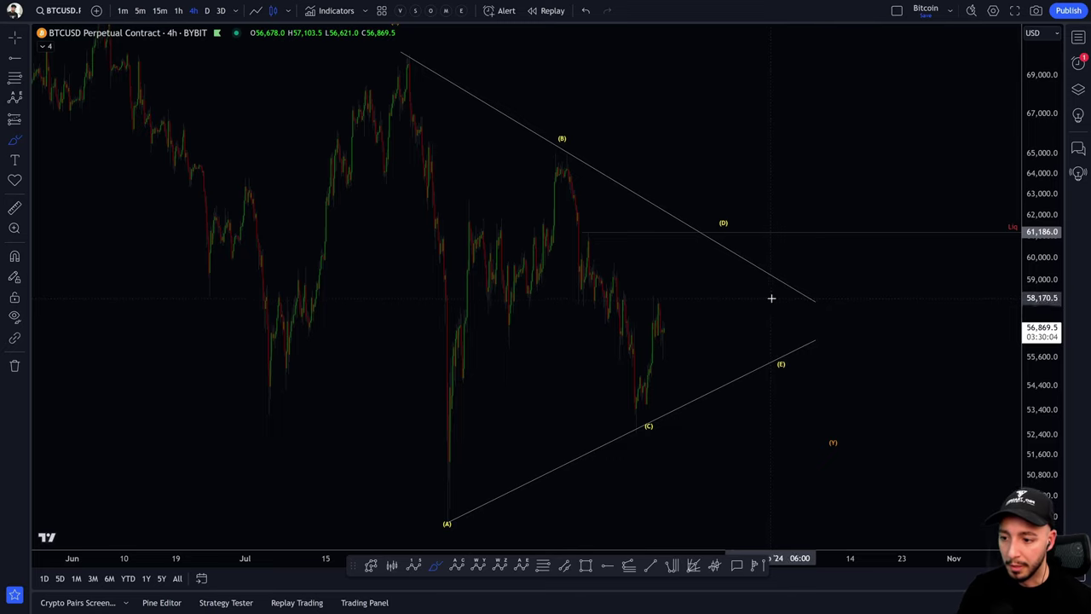
mouse_move(695, 269)
mouse_down()
mouse_move(699, 253)
mouse_move(741, 281)
mouse_move(755, 330)
mouse_move(761, 320)
mouse_up()
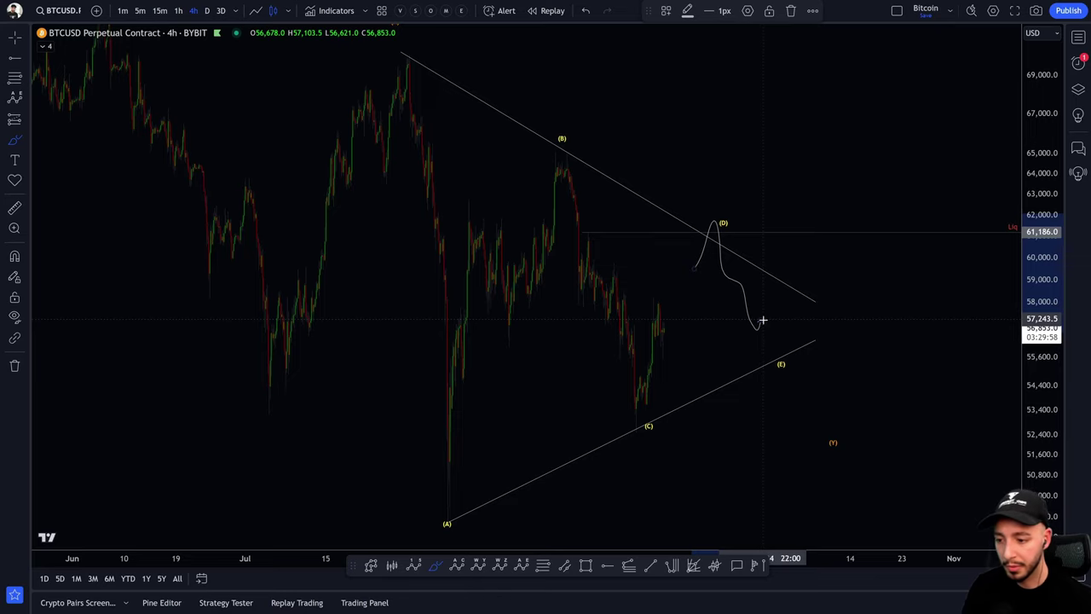
key(Delete)
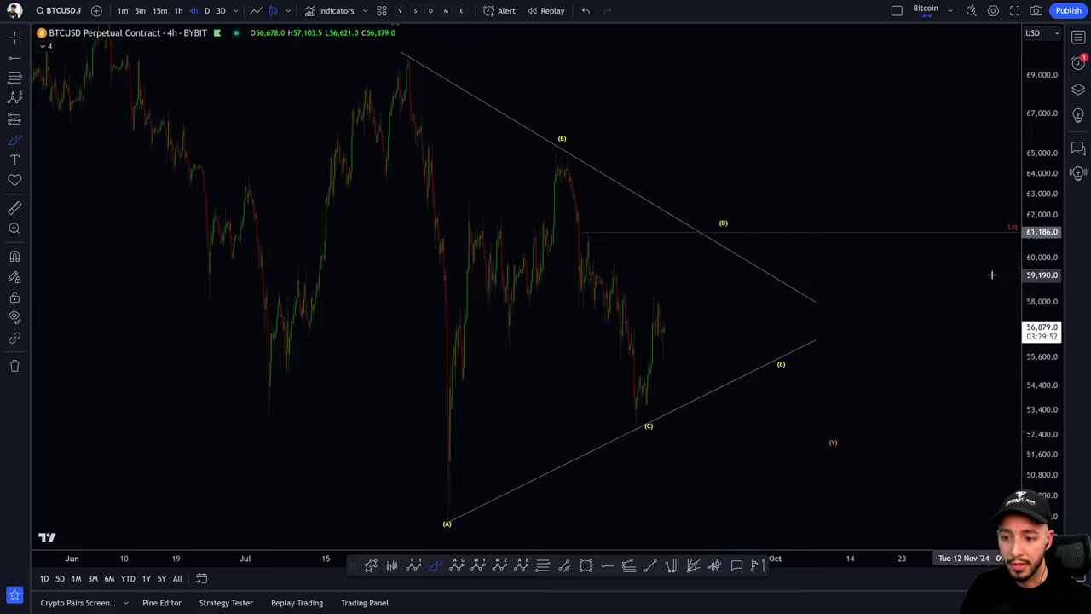
Sketch a brush path from inside the triangle down toward (Y), and delete it
mouse_move(752, 282)
mouse_down()
mouse_move(769, 246)
mouse_move(828, 442)
mouse_up()
key(Delete)
key(Escape)
Switch the chart to the 1-hour timeframe with the price action between (B) and (D) in view
drag(713, 418, 886, 384)
drag(1047, 327, 1047, 404)
drag(957, 451, 864, 465)
drag(975, 388, 939, 385)
click(179, 11)
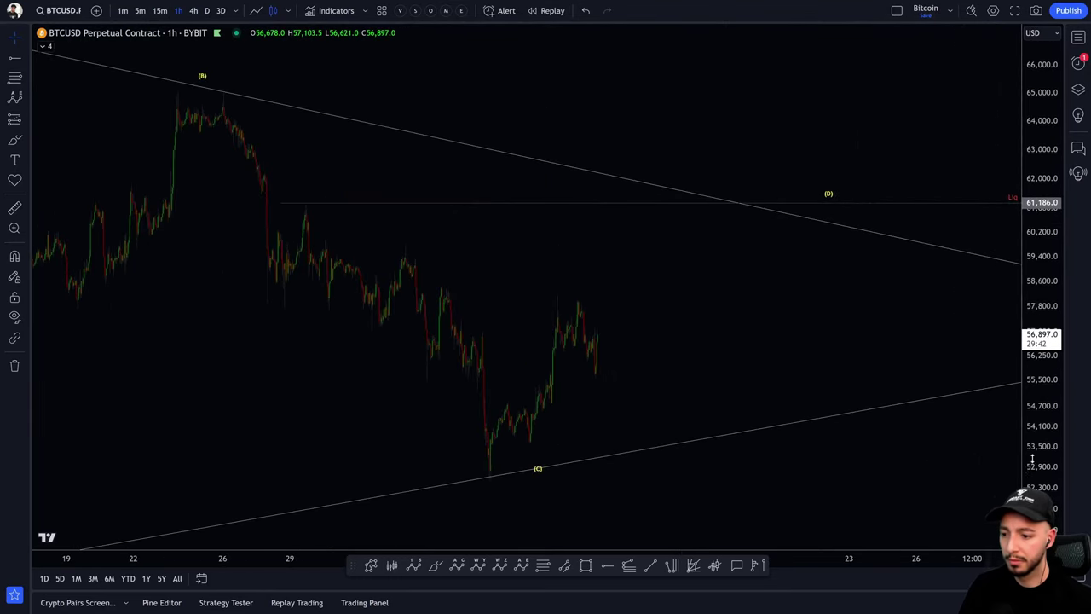
Draw a Fib retracement from about 52,485.5 near the (C) low up to about 64,978 at the (B) high, using the Golden zone template
click(543, 565)
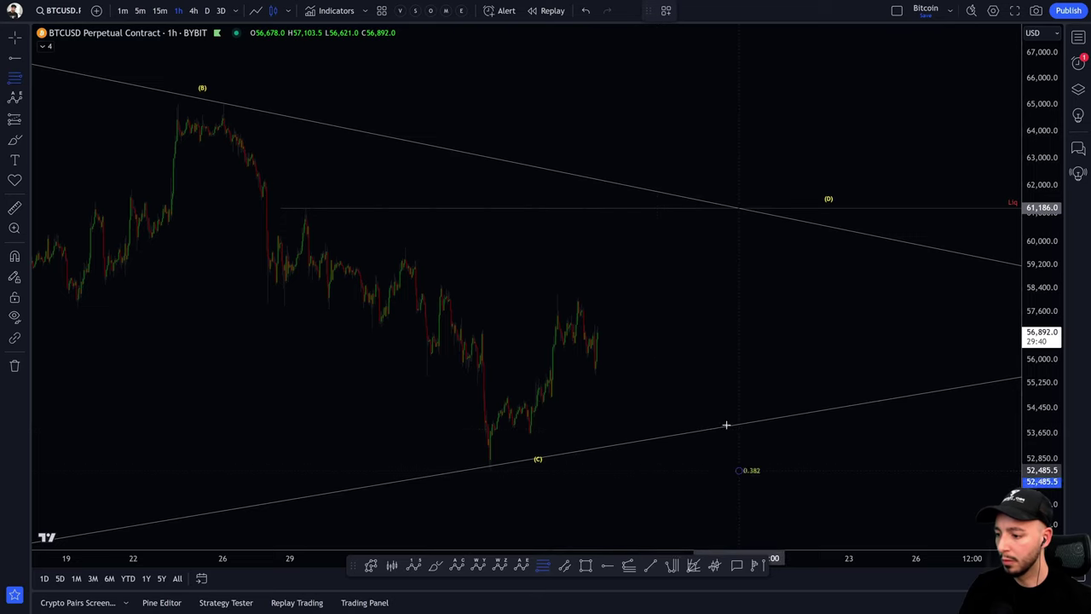
click(592, 105)
right_click(593, 105)
mouse_move(673, 117)
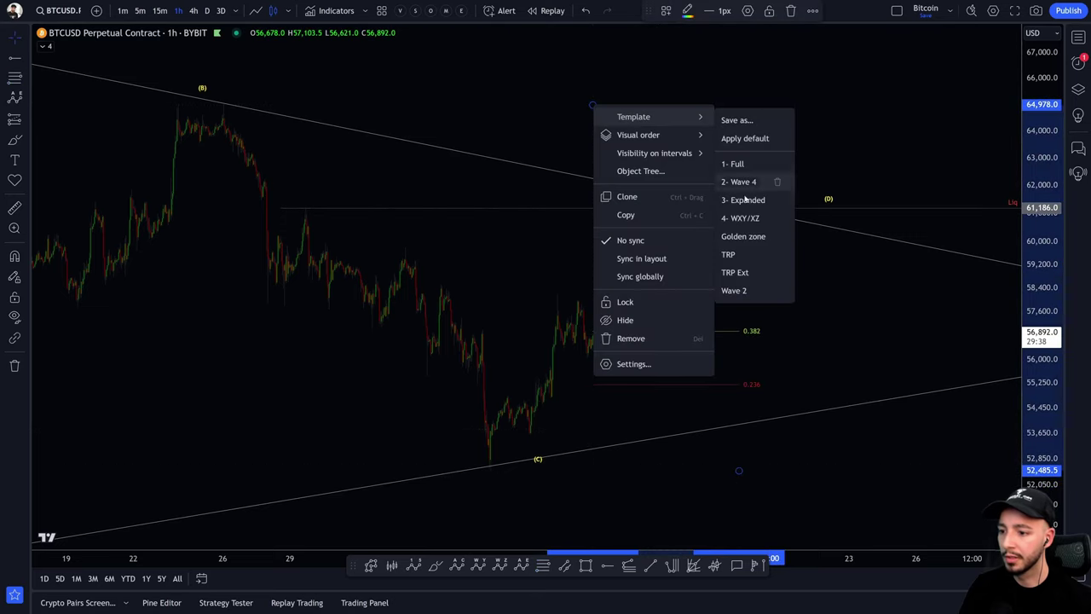
click(743, 236)
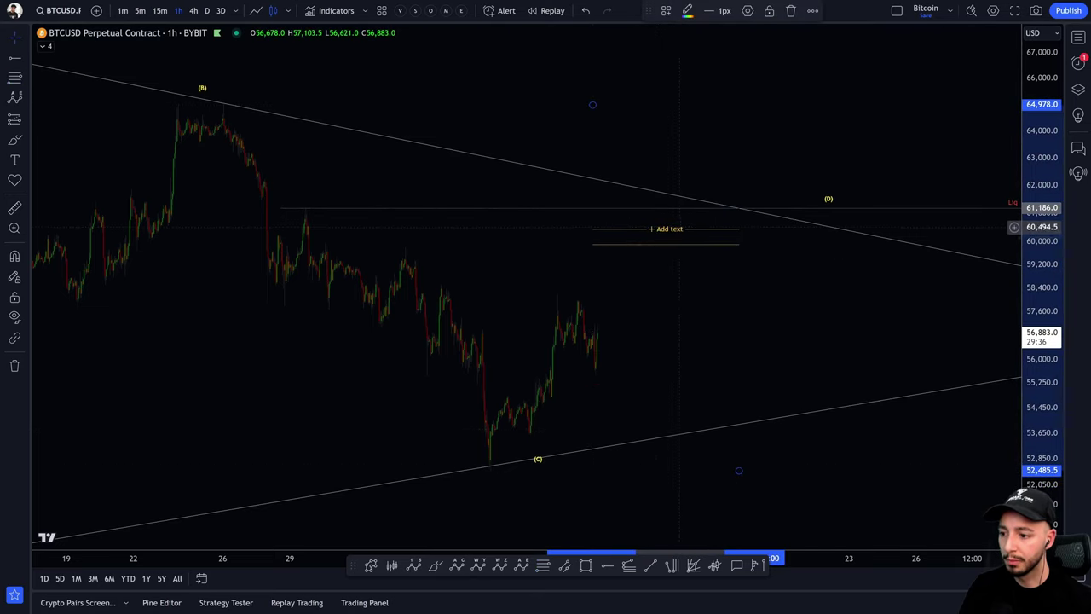
drag(1030, 297, 1030, 242)
drag(708, 361, 892, 349)
drag(1029, 353, 1030, 364)
drag(810, 366, 725, 381)
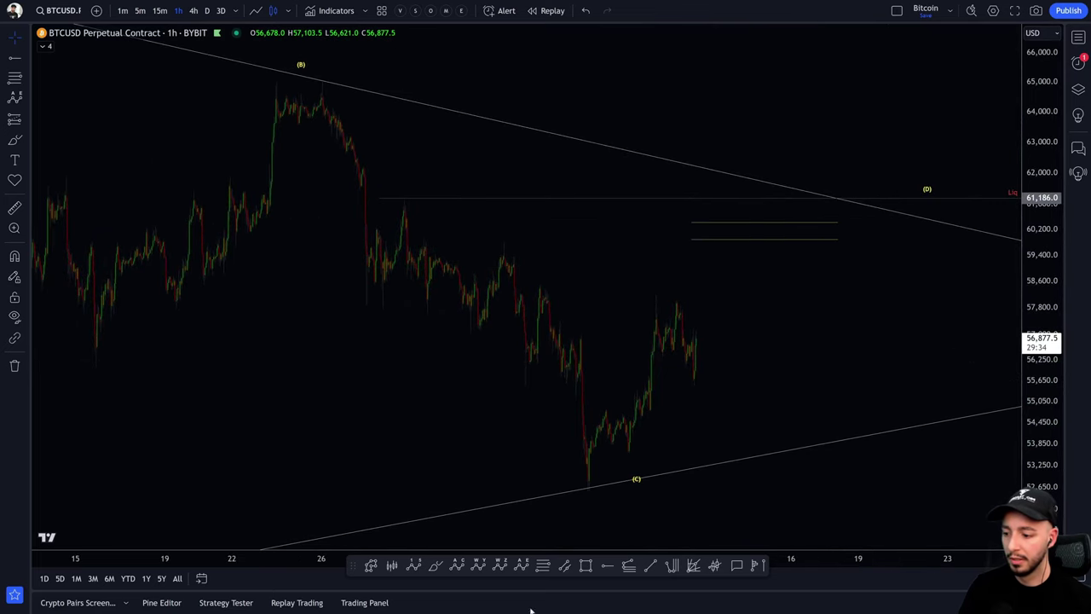
Sketch a brush path from the golden zone up past the Liq line, down toward (E) and back up, and delete it
click(436, 565)
mouse_move(744, 248)
mouse_down()
mouse_move(770, 195)
mouse_move(777, 236)
mouse_move(821, 268)
mouse_move(841, 315)
mouse_move(907, 267)
mouse_move(952, 376)
mouse_move(989, 318)
mouse_move(1011, 210)
mouse_up()
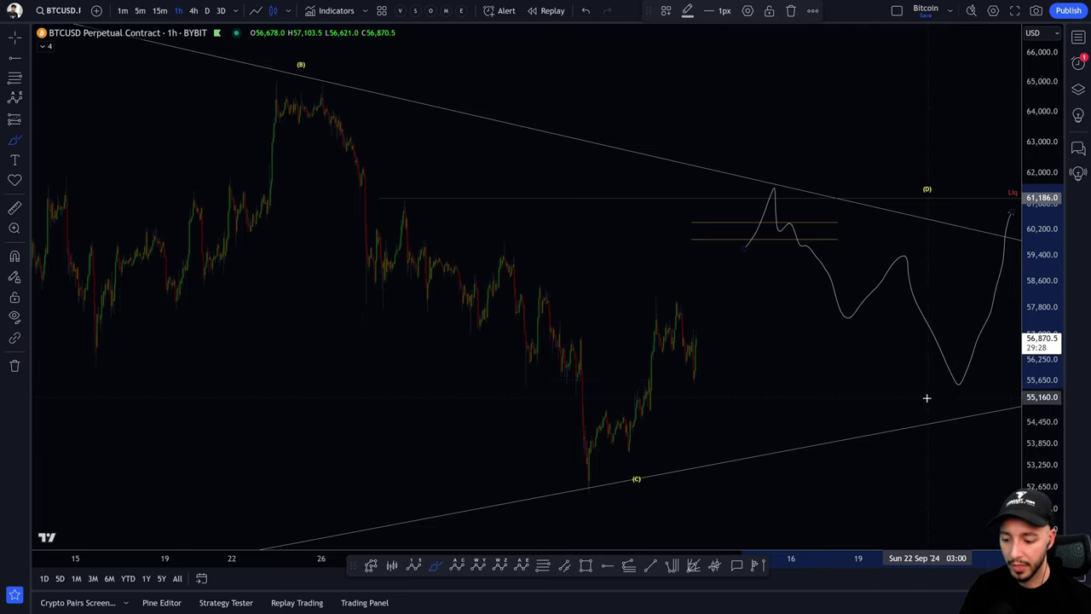
key(Escape)
key(Delete)
Measure the time span from the (C) low across to just before (E)
drag(905, 392, 746, 372)
scroll(746, 373, down, 4)
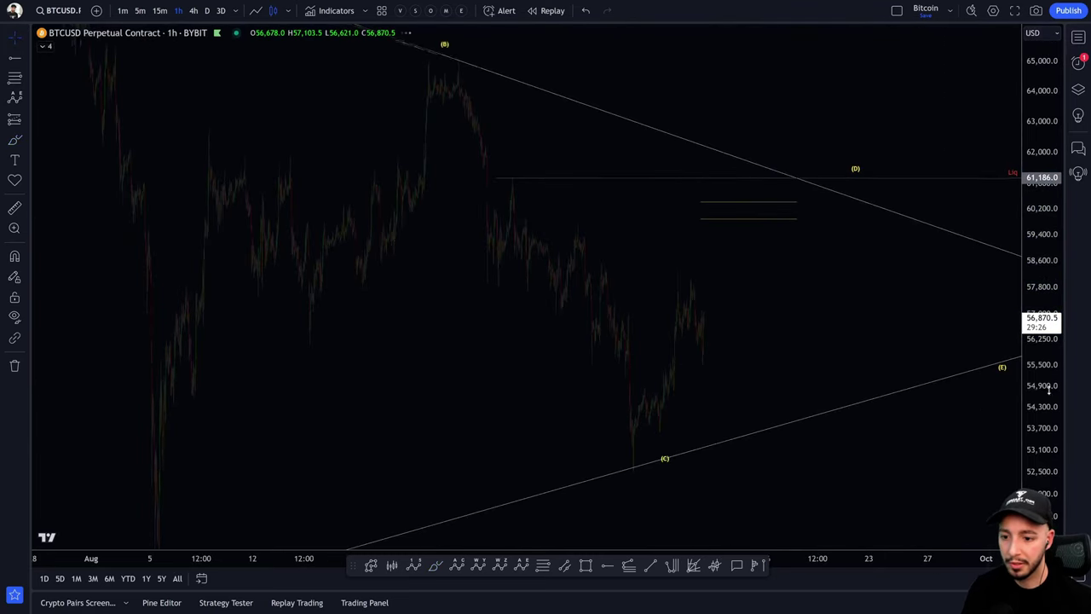
drag(1047, 385, 1047, 412)
drag(896, 430, 826, 443)
click(434, 565)
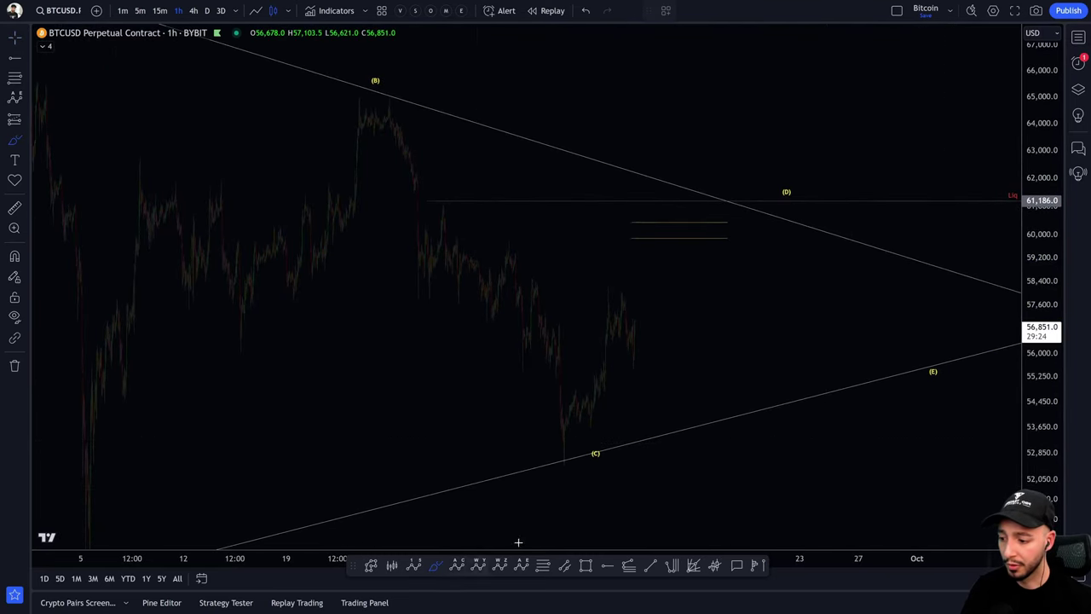
click(15, 208)
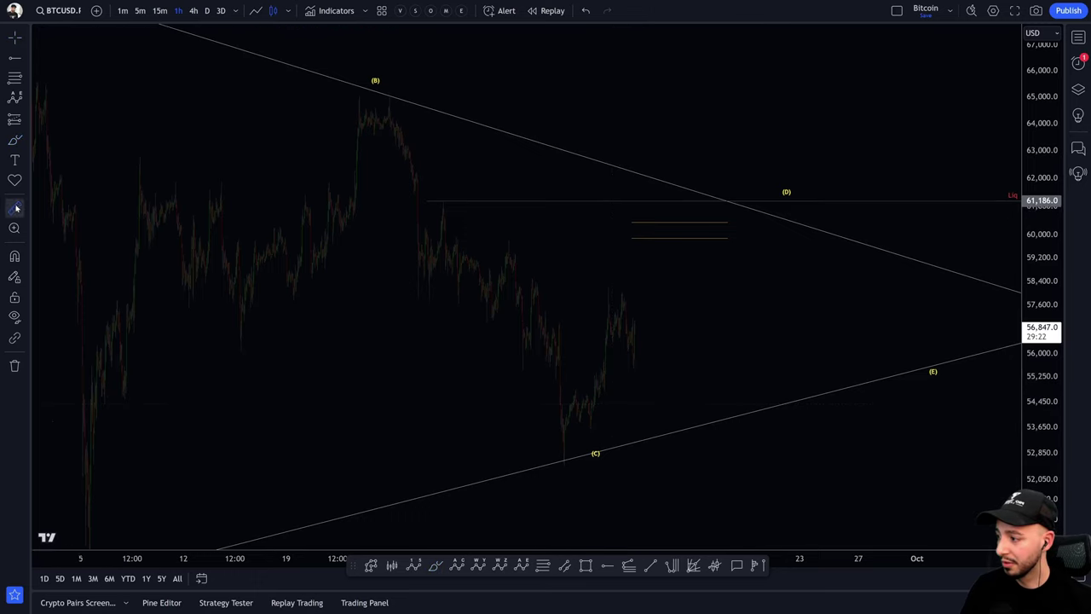
shift+click(560, 462)
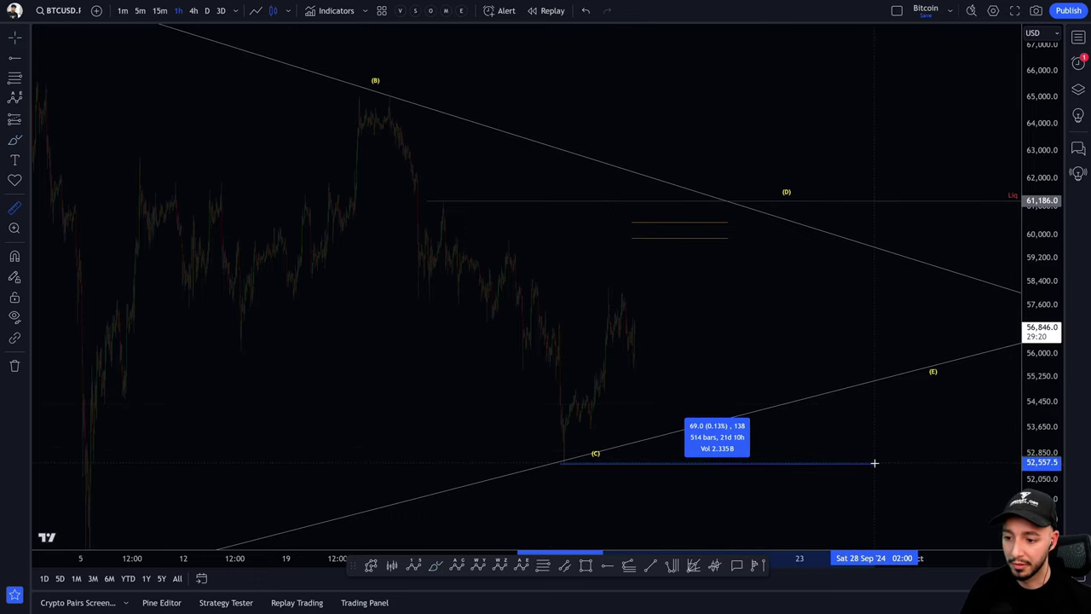
click(908, 460)
drag(864, 448, 869, 423)
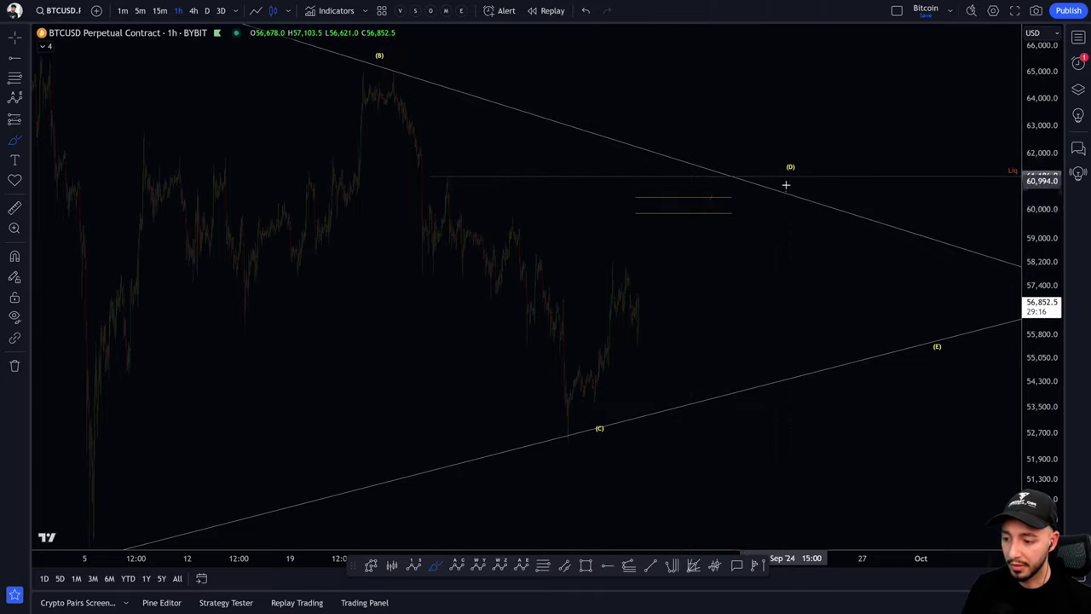
Switch to Discord and view the three chart images of the 9 September Swinger Update in the bitcoin channel
scroll(823, 443, down, 2)
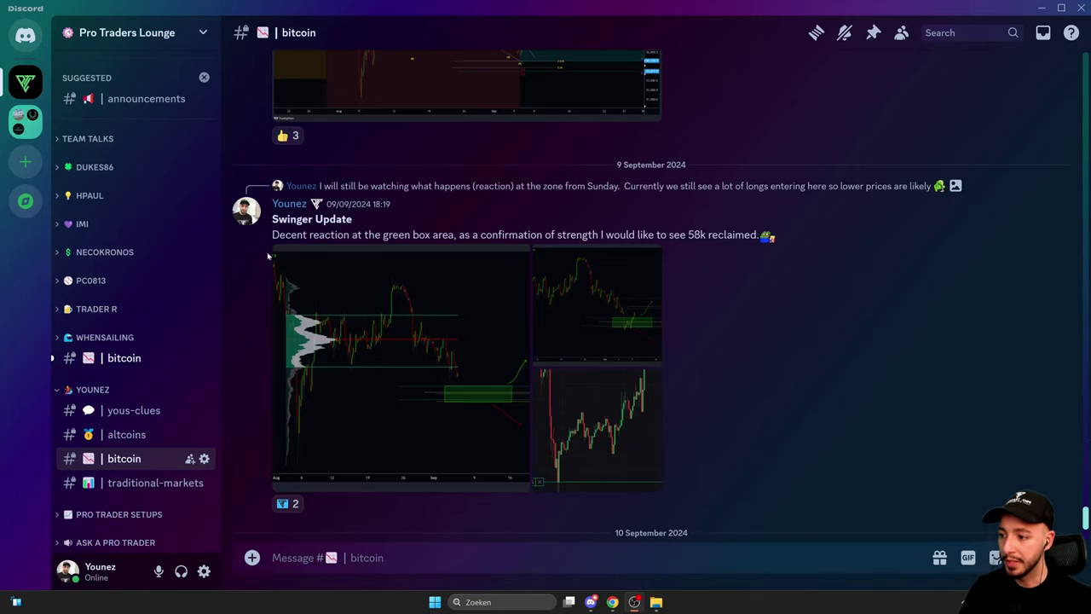
click(428, 435)
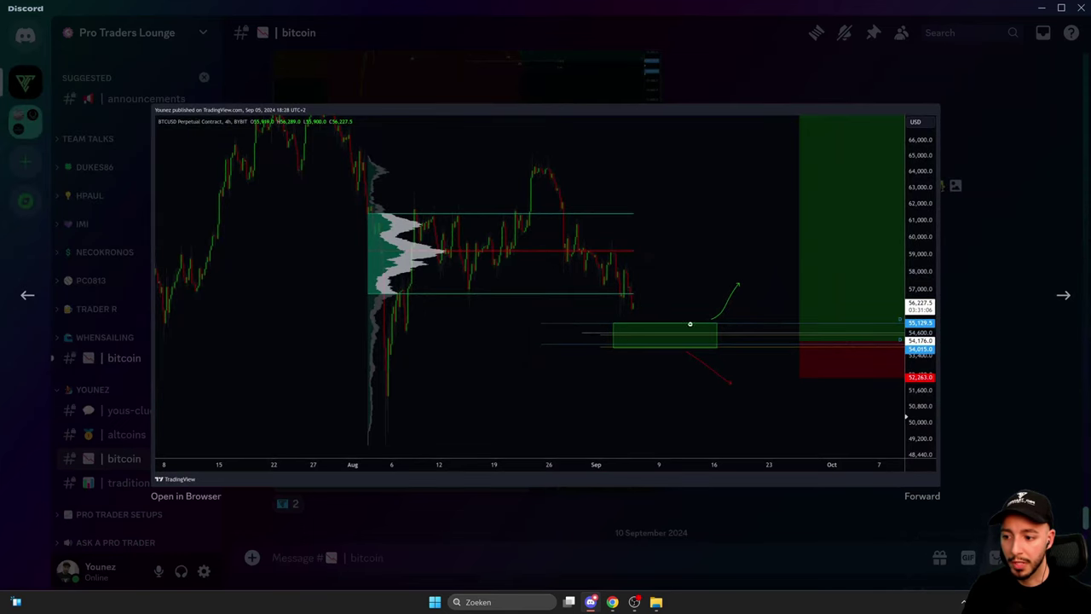
click(1063, 296)
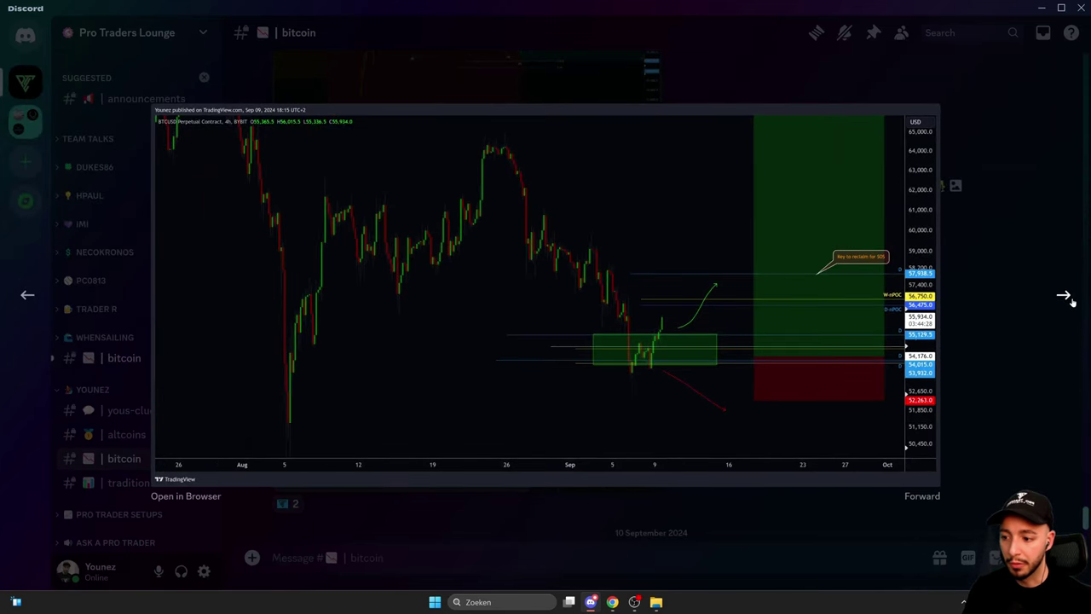
click(1063, 296)
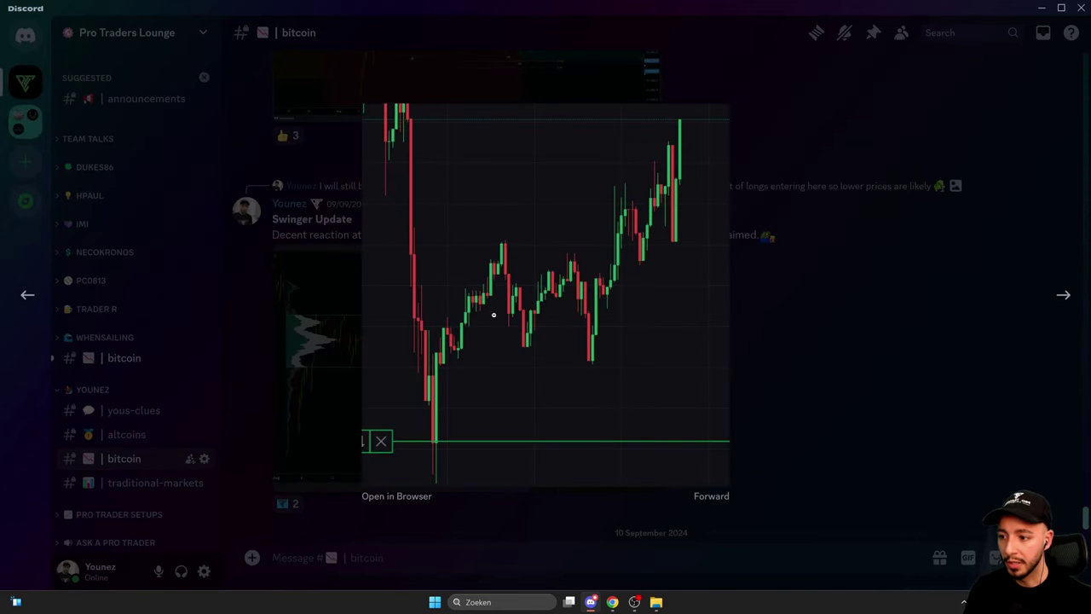
click(872, 297)
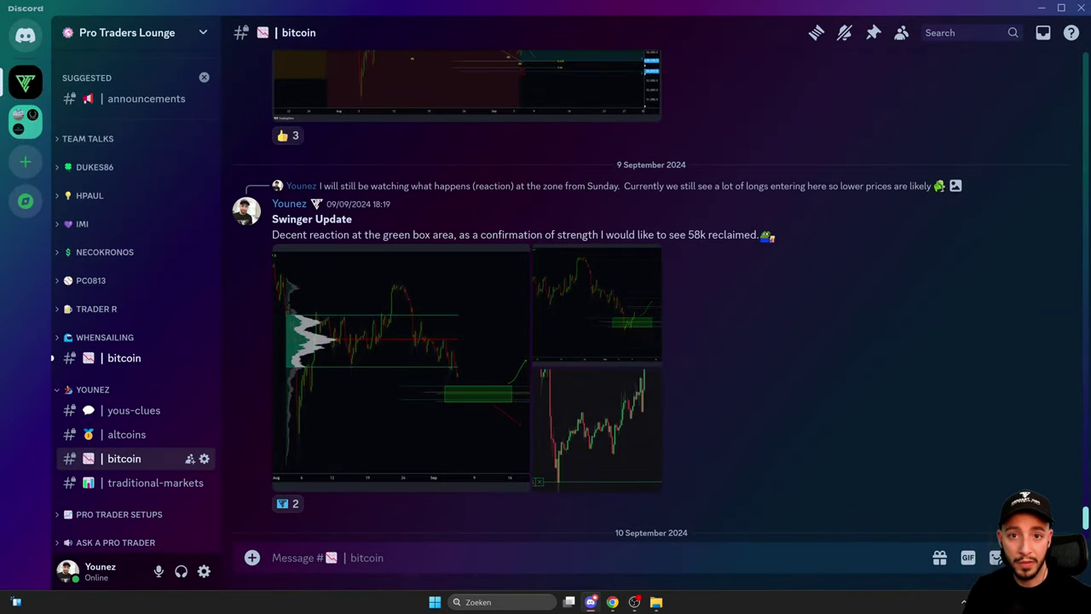